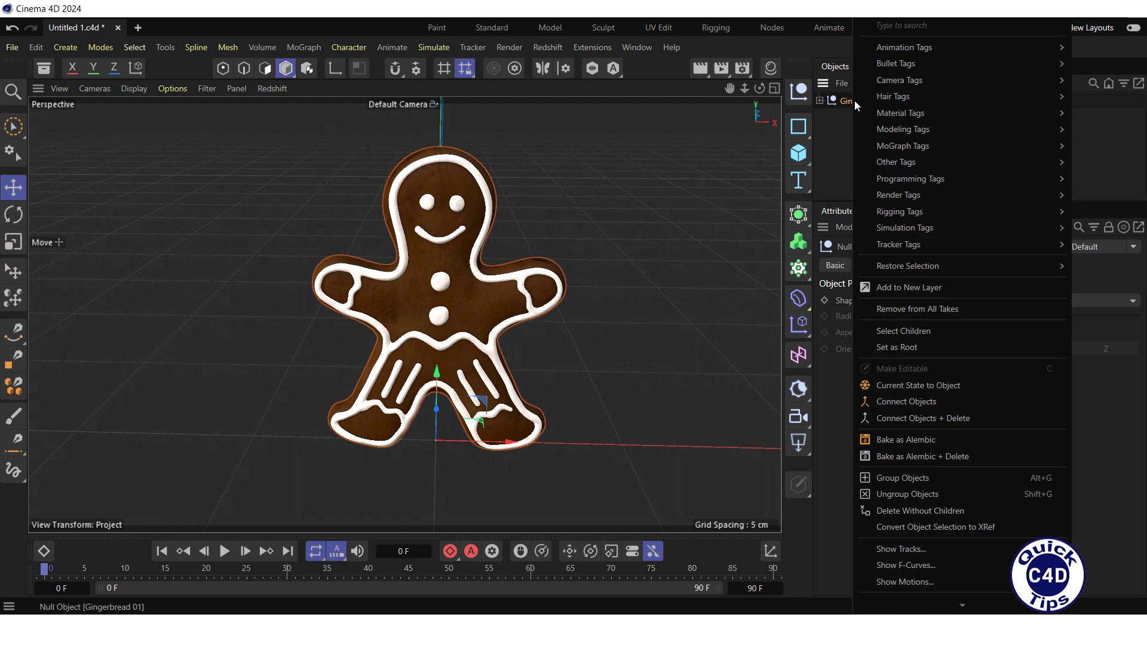
Merge the Gingerbread 01 group into a single polygon object, deleting the originals.
left_click(930, 418)
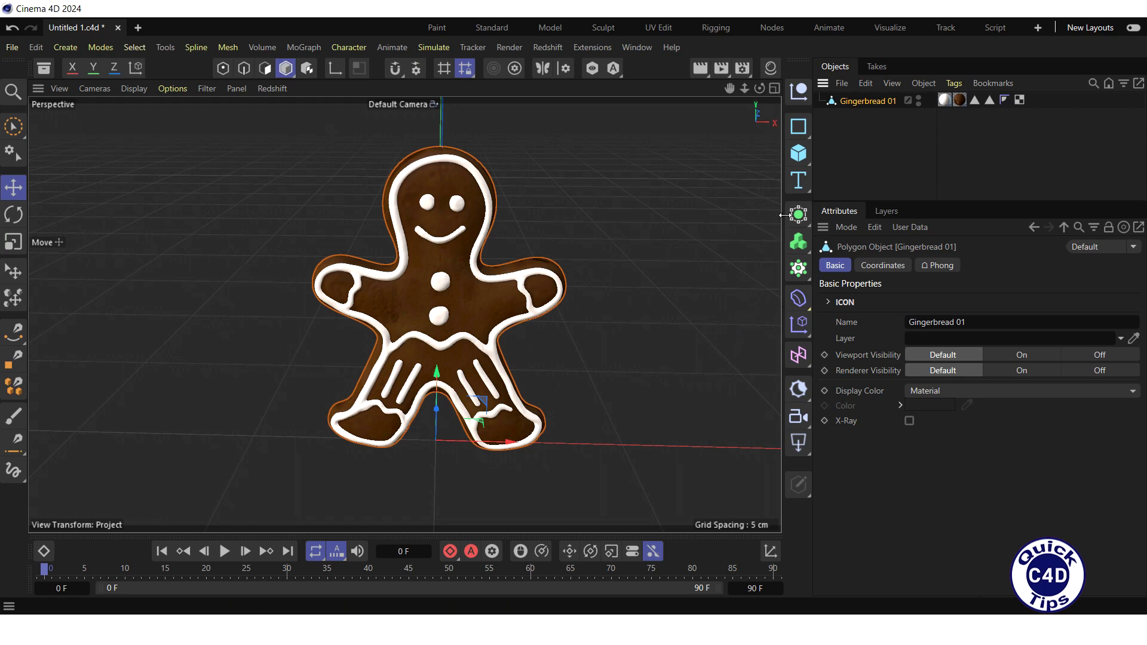
Add a Platonic primitive and set its radius to 0.01 cm.
left_click(799, 153)
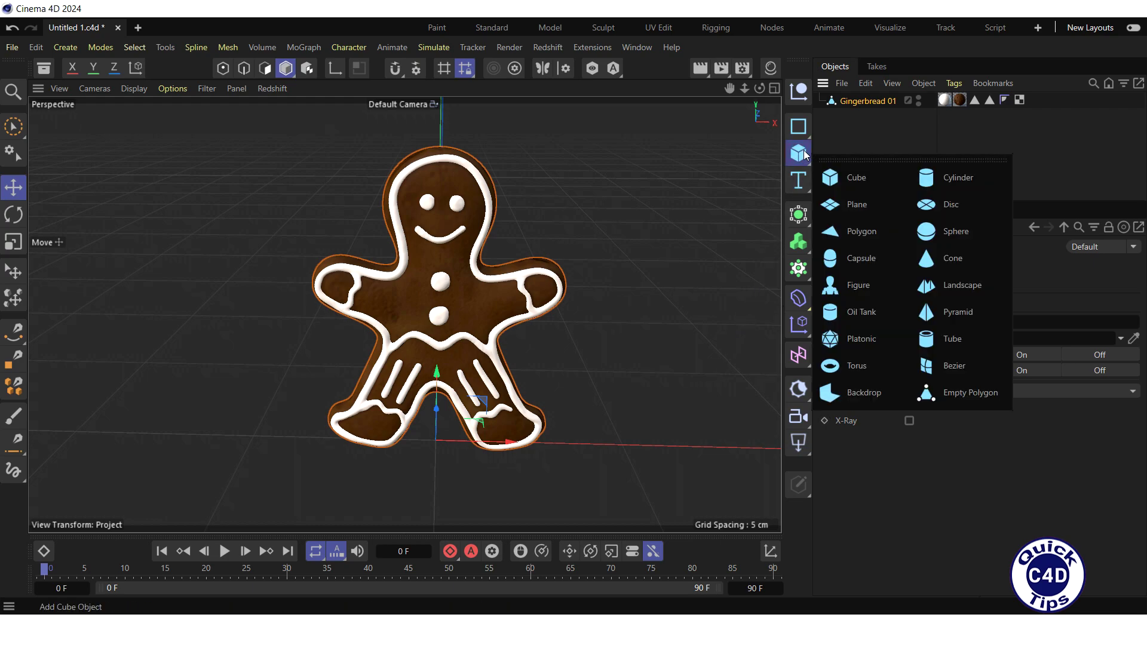
left_click(873, 341)
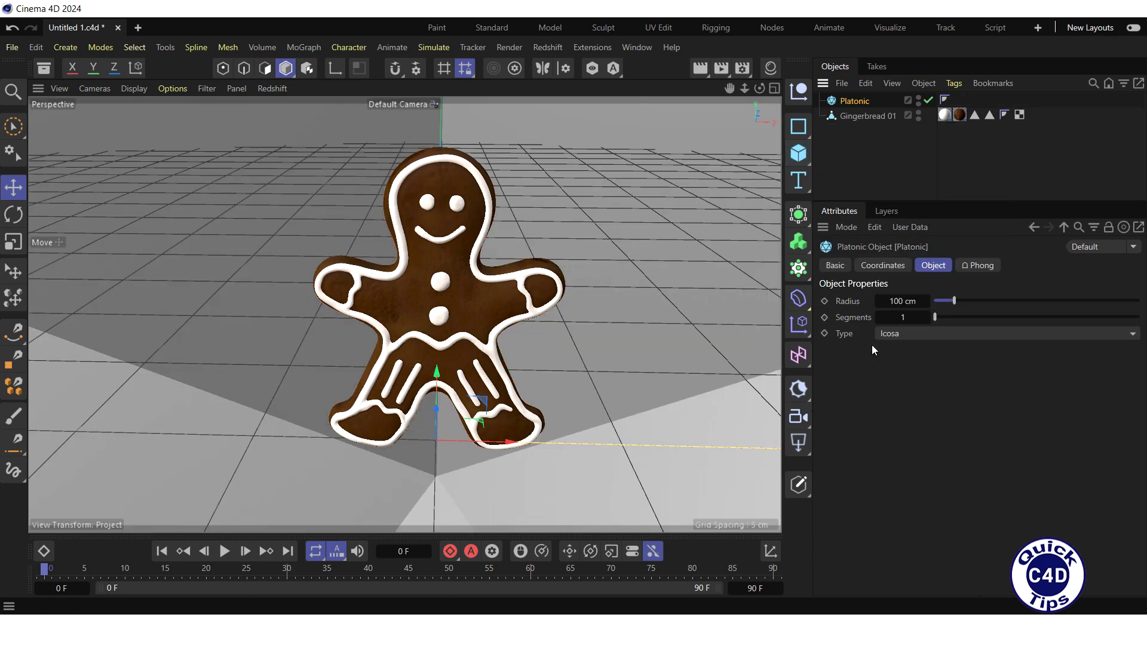
left_click(935, 267)
left_click(898, 301)
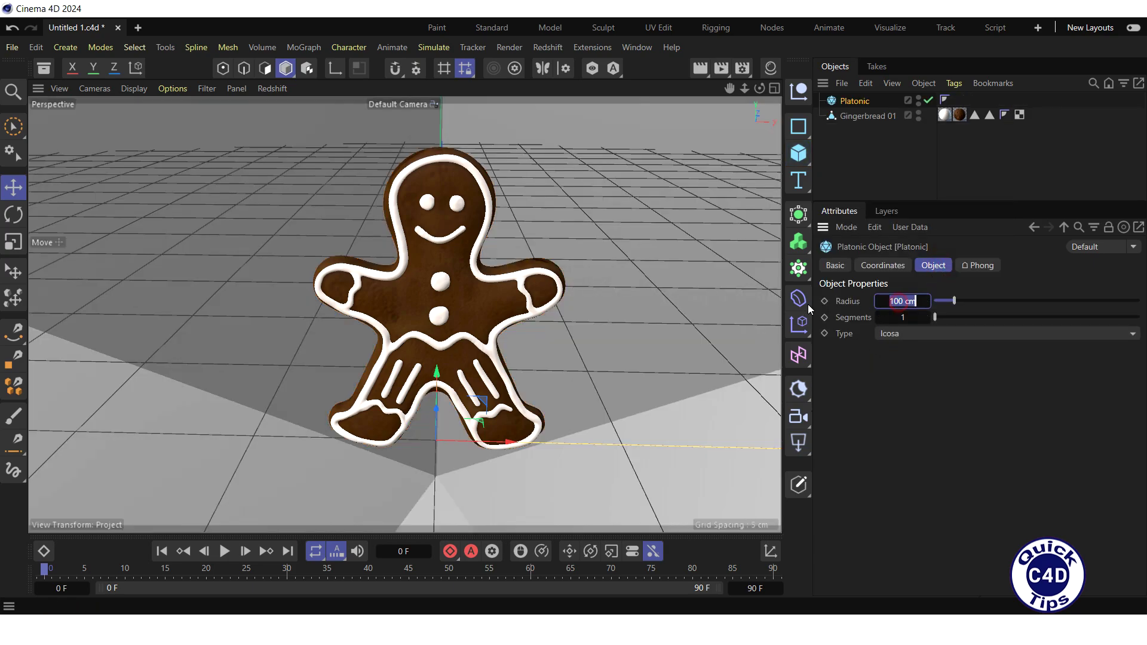
type("0.01")
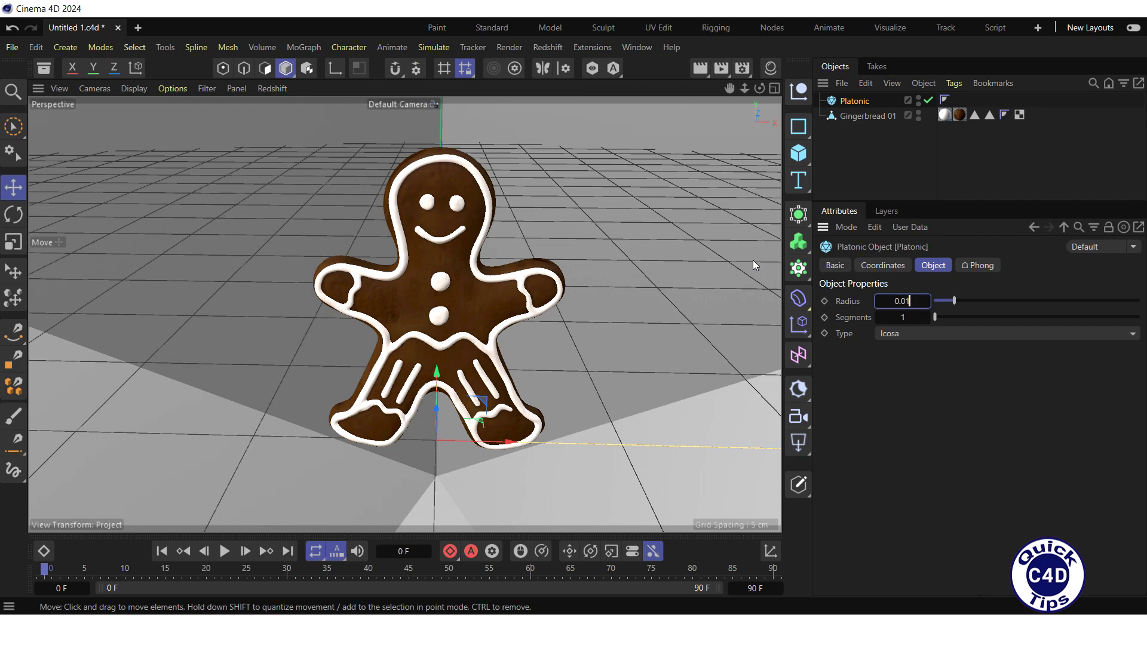
key("Return")
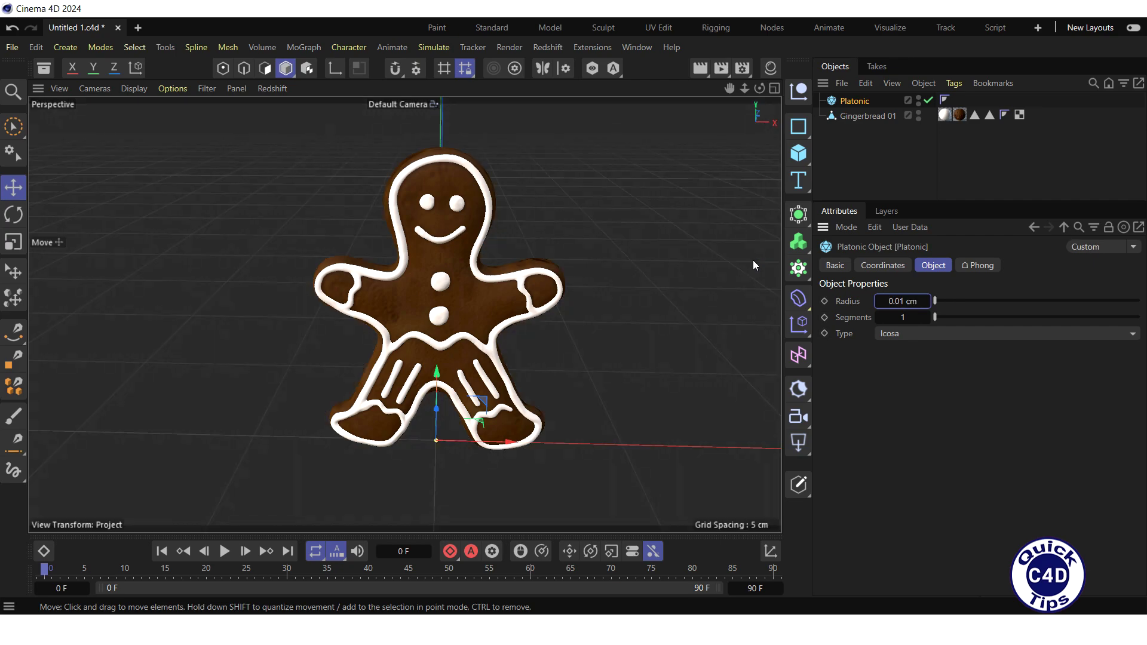
Add a Cloner with the Platonic as its child, using Object mode and Multi-Instance instancing.
left_click(799, 268)
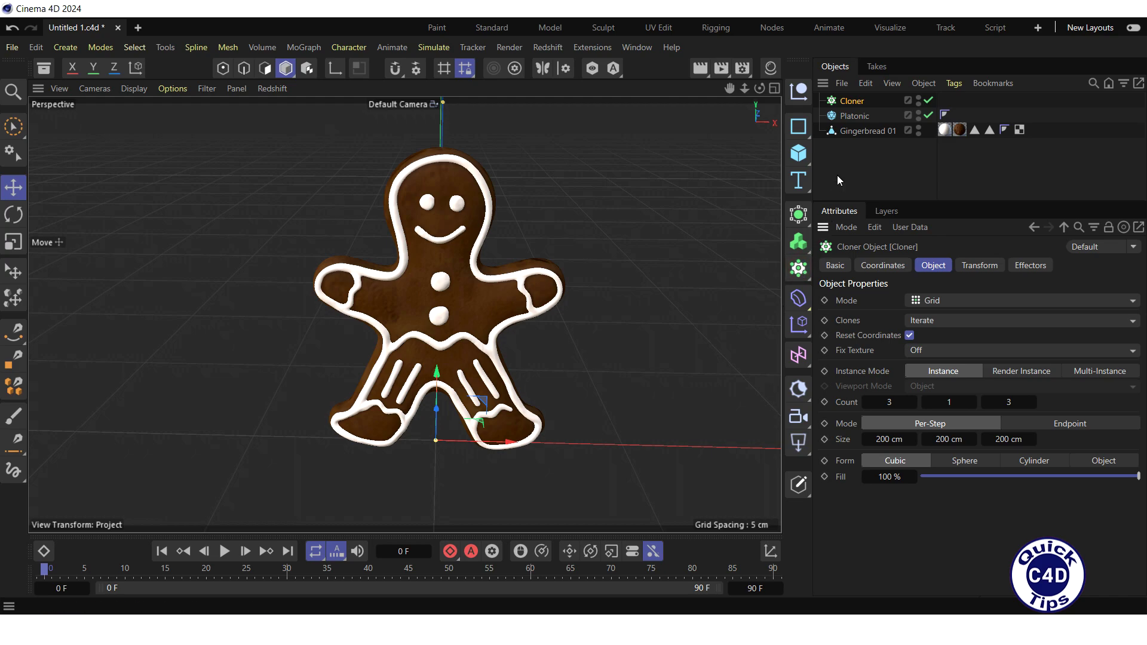
left_click_drag(848, 115, 851, 102)
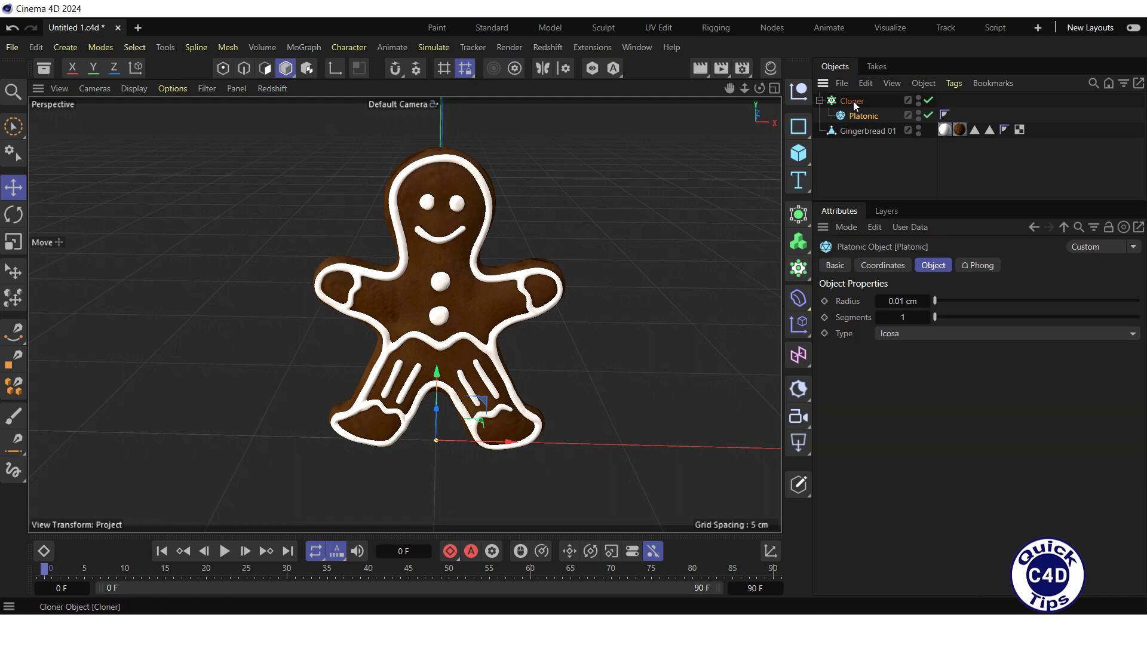
left_click(853, 102)
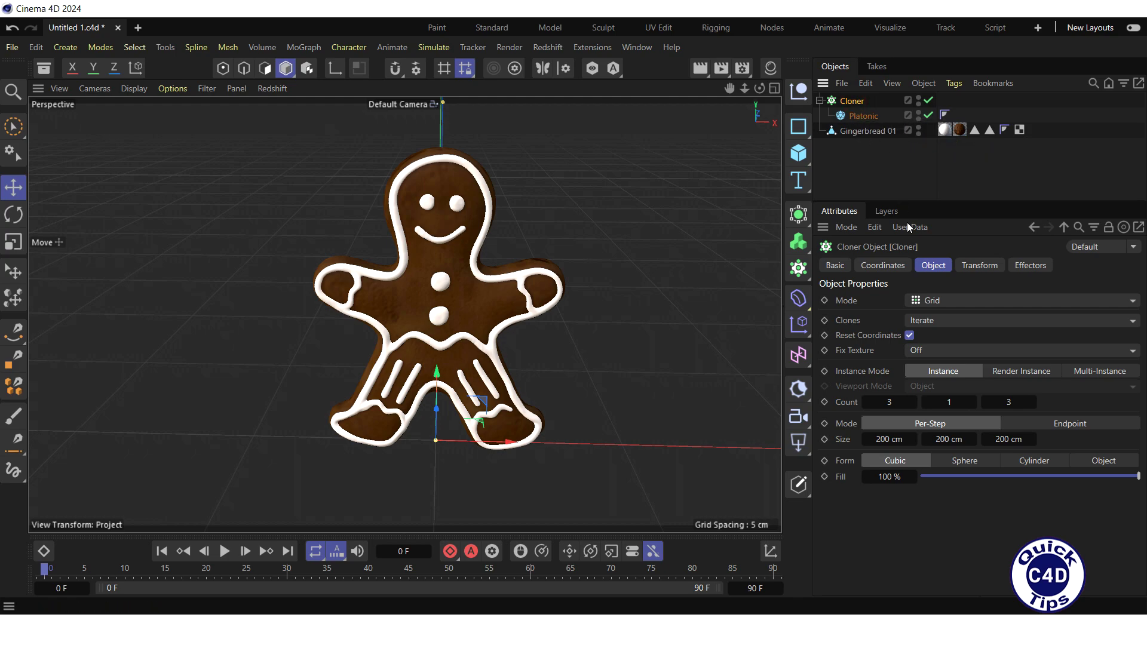
left_click(930, 267)
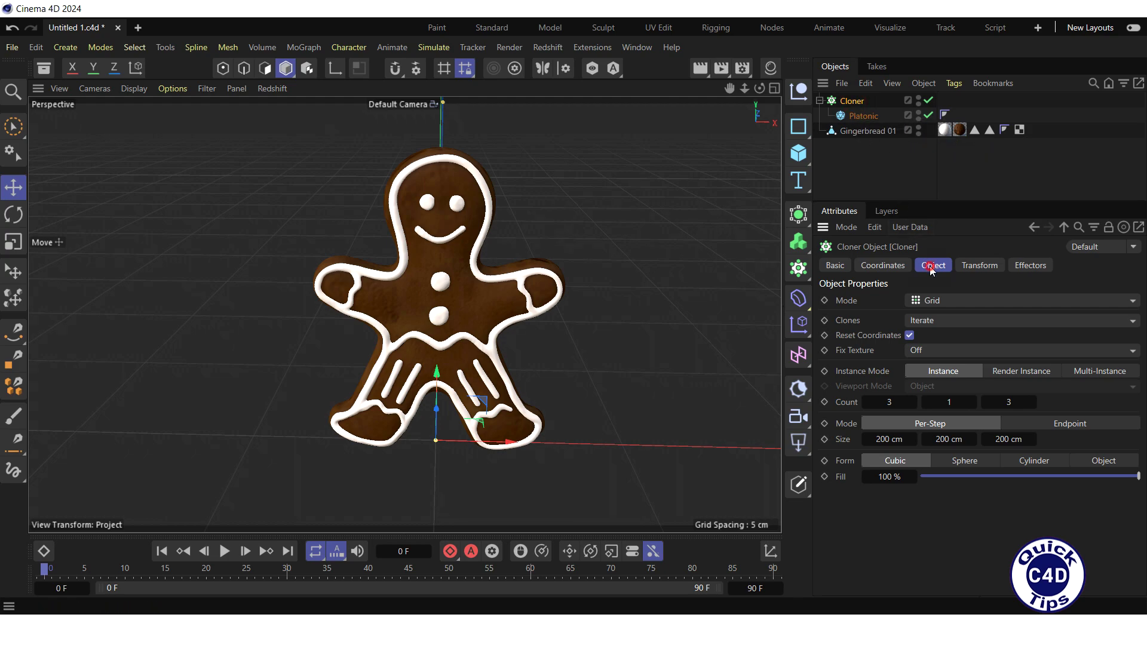
left_click(947, 299)
left_click(946, 319)
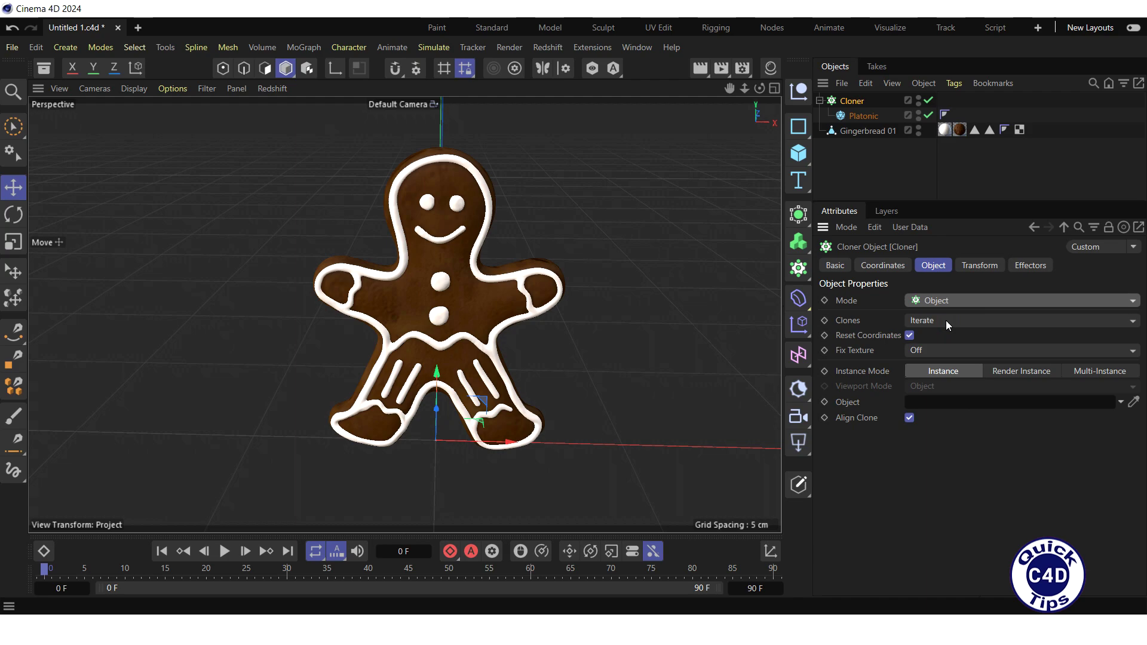
left_click(1094, 374)
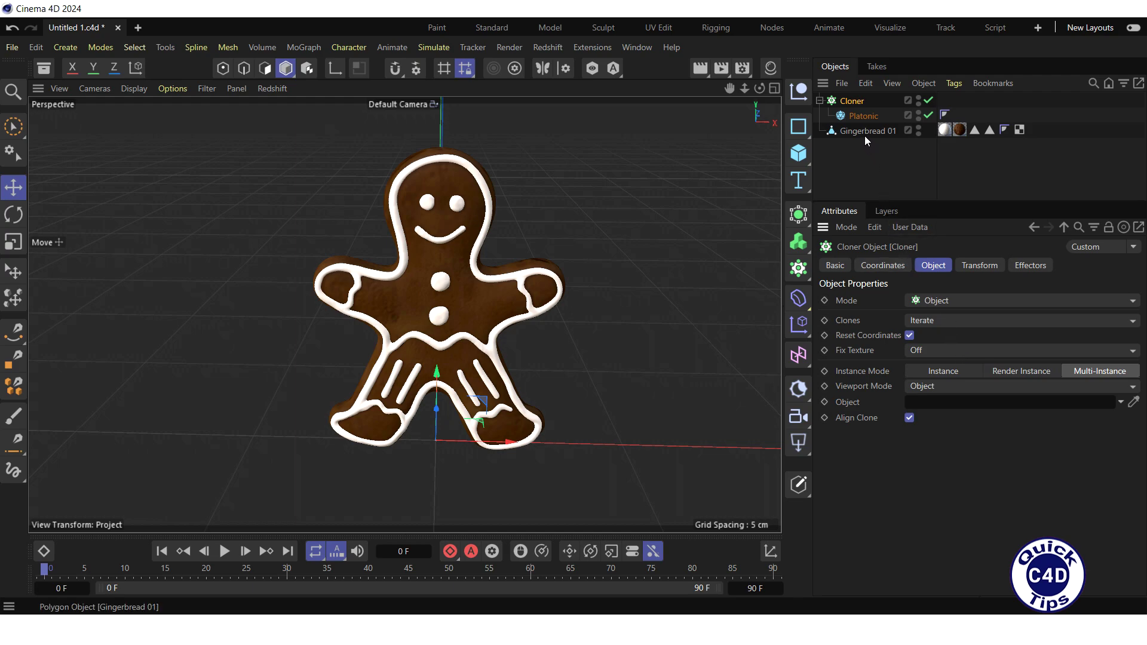
Assign Gingerbread 01 as the Cloner's source object and set the clone distribution to Polygon Center.
left_click_drag(863, 130, 927, 399)
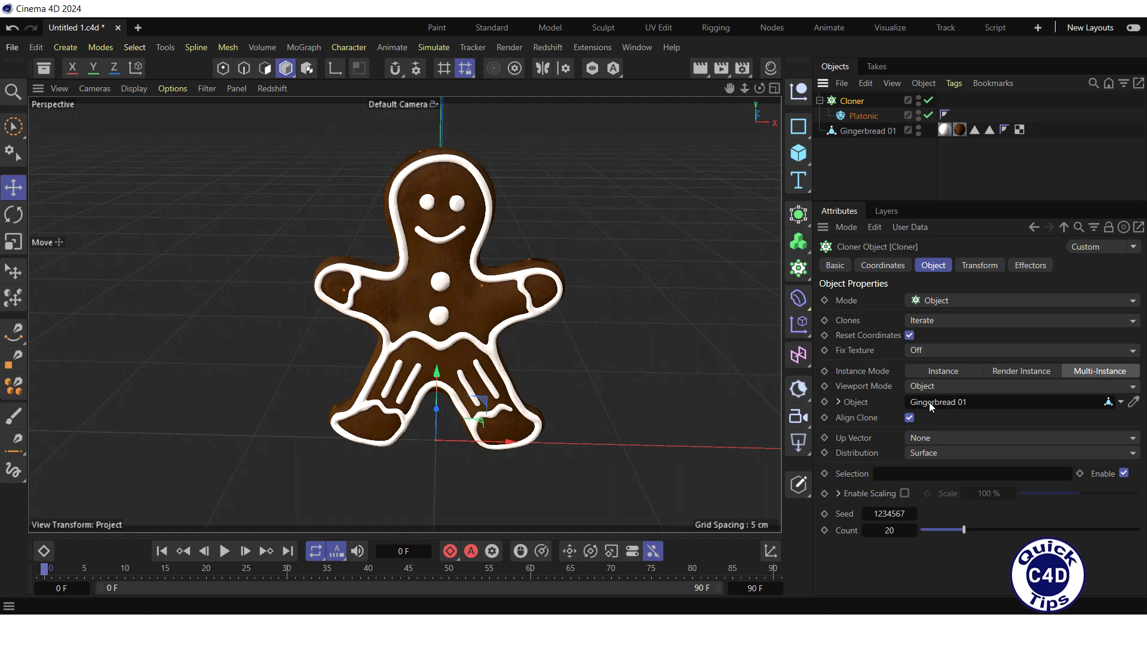
left_click(941, 451)
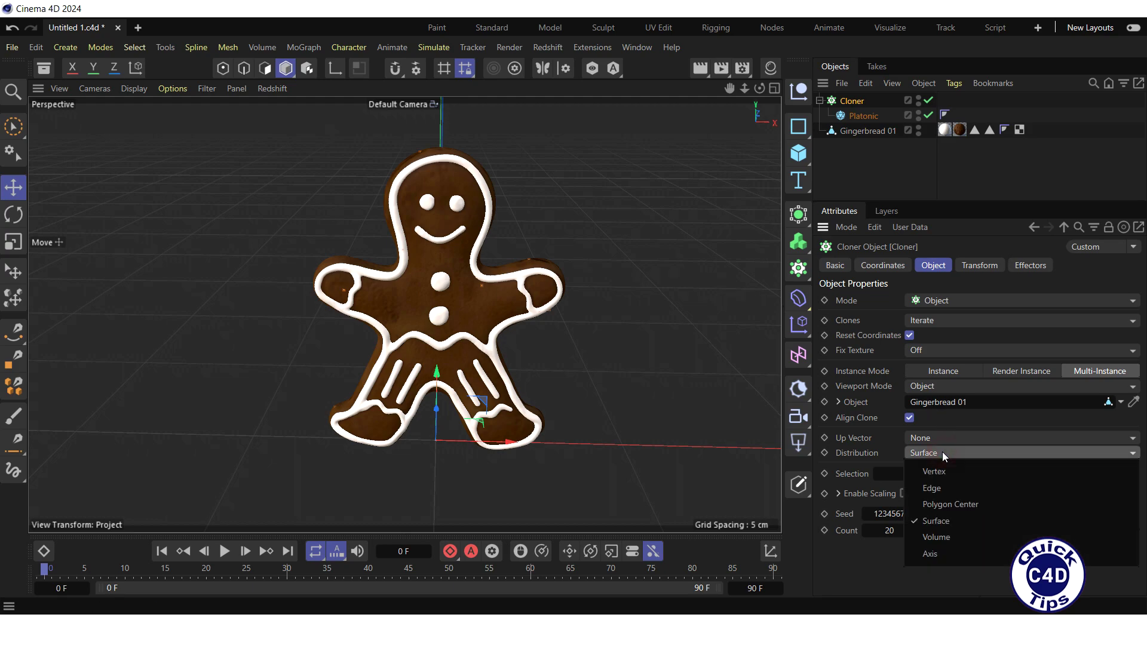
left_click(949, 504)
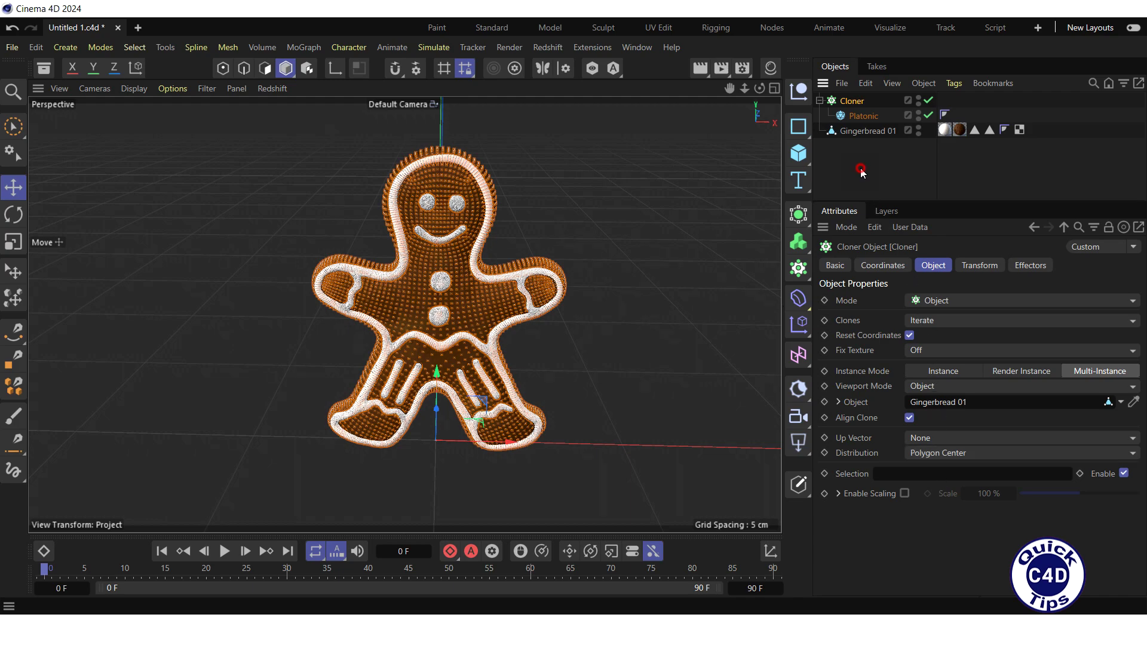
Hide the Gingerbread 01 object in both the viewport and the renderer.
left_click(881, 158)
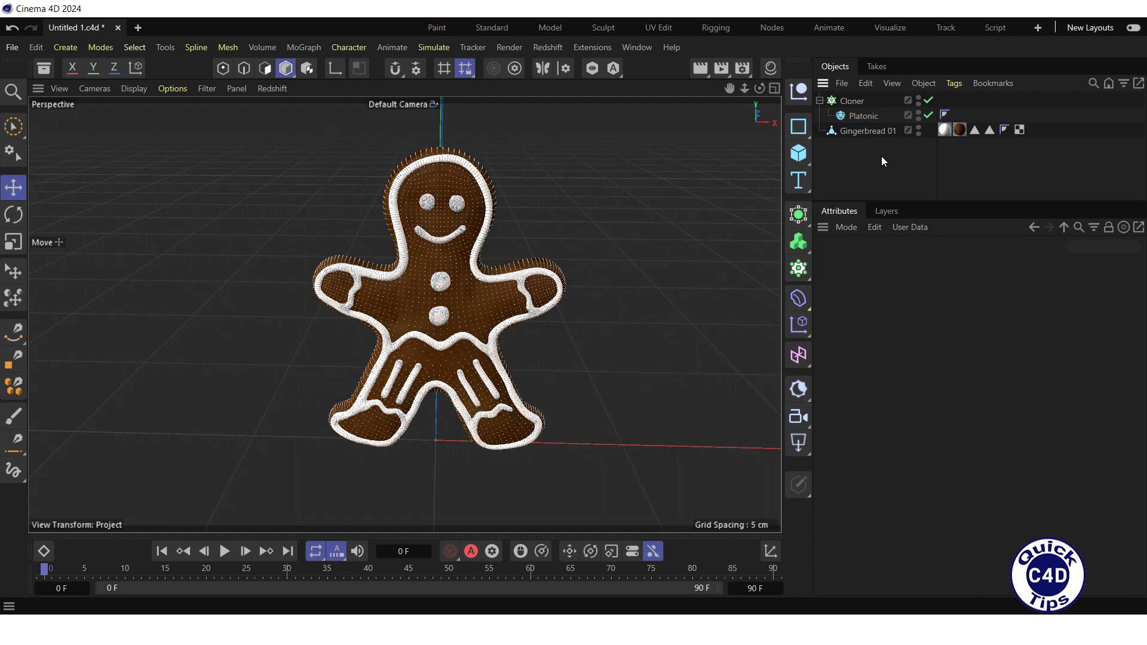
left_click(918, 128)
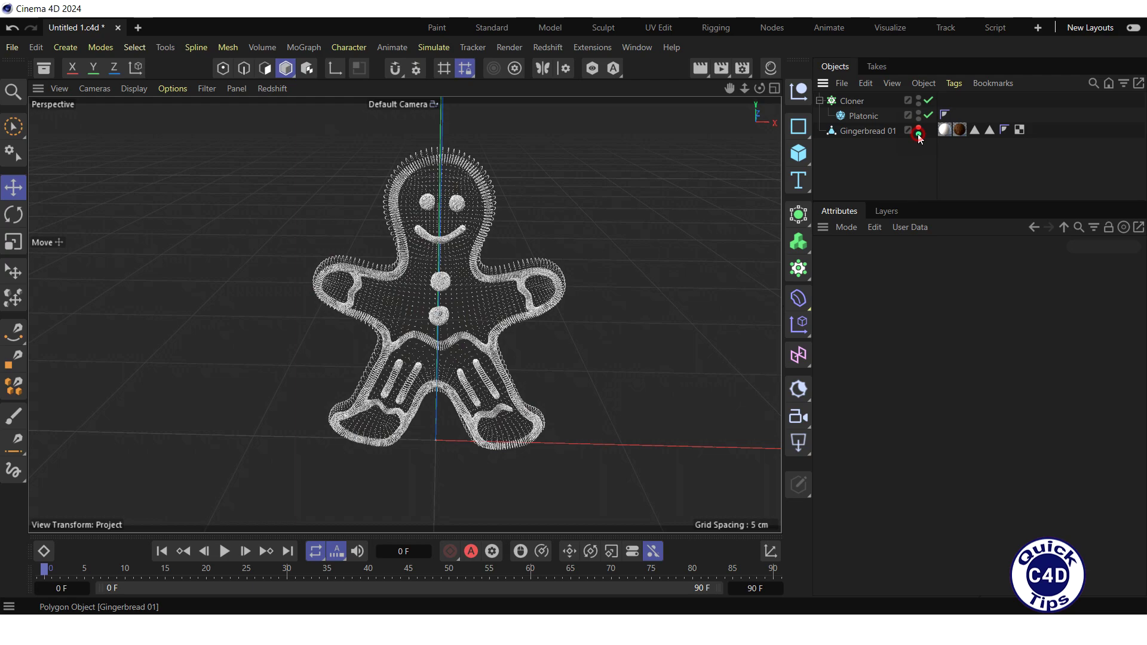
left_click(919, 134)
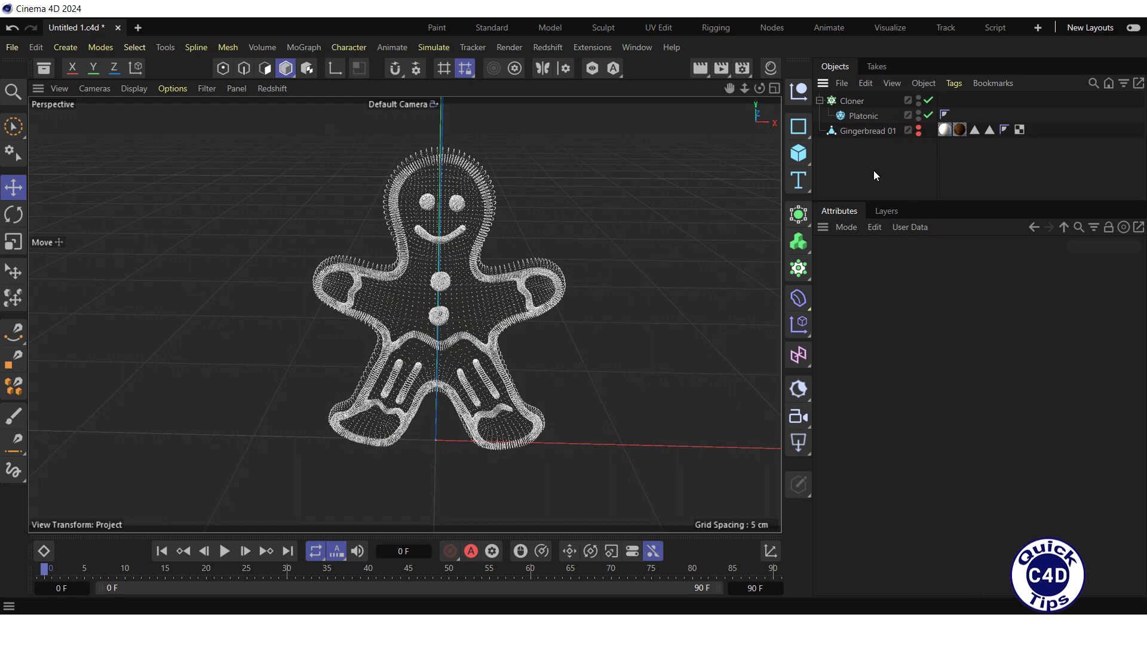
Create a new material and set its base weight and reflection weight to 0.
left_click(772, 72)
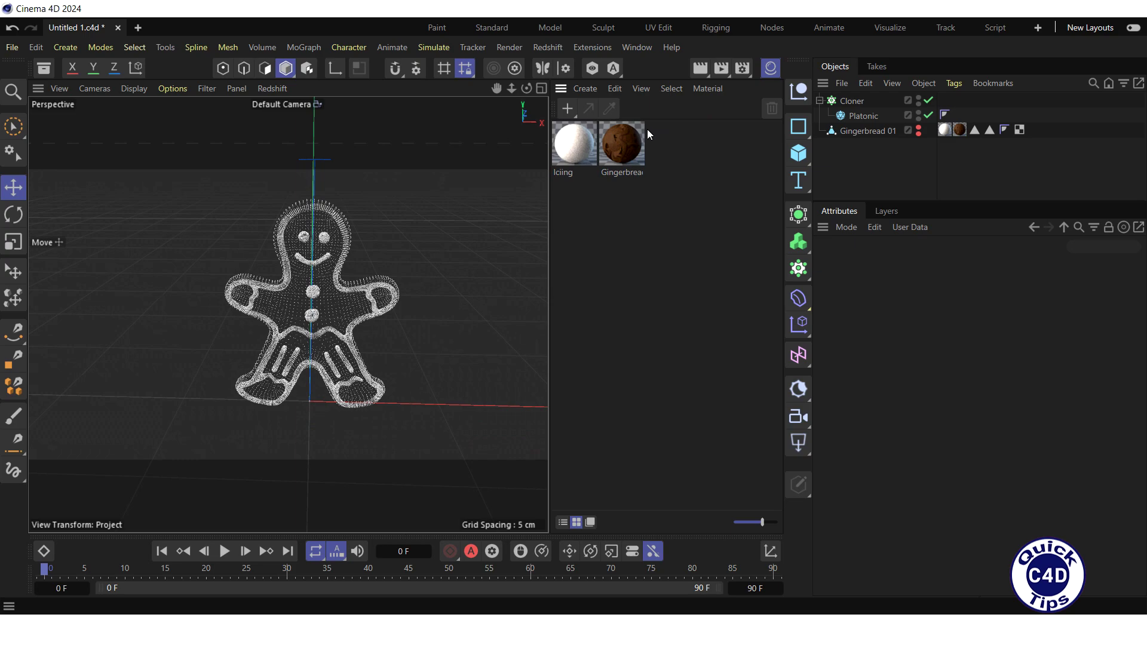
left_click(567, 108)
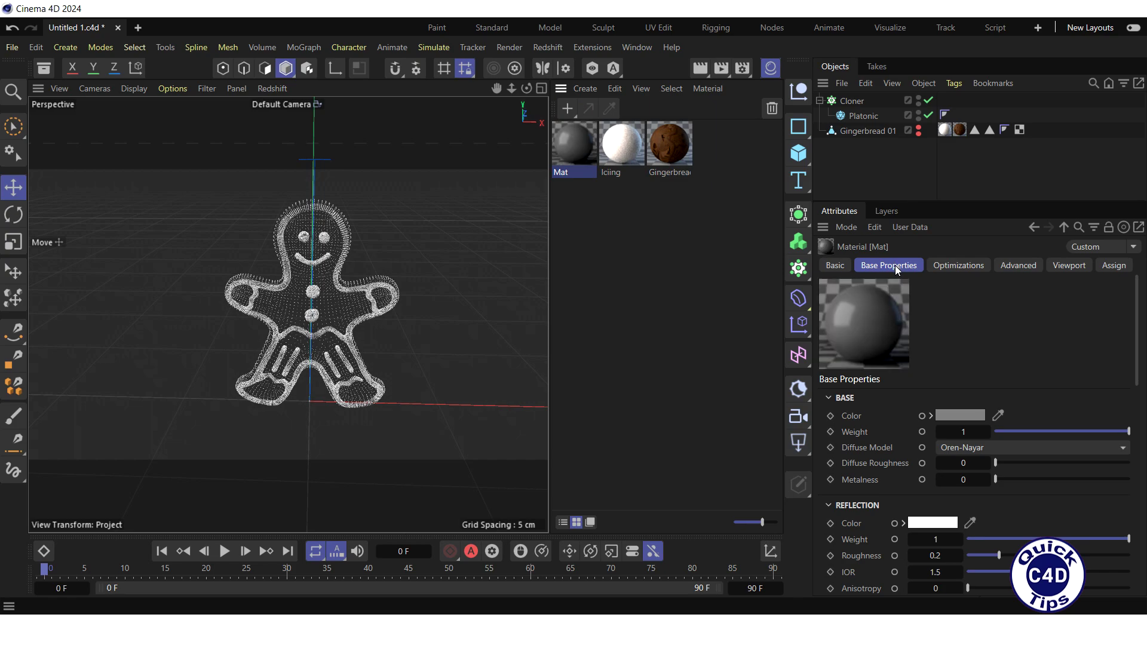
double_click(963, 432)
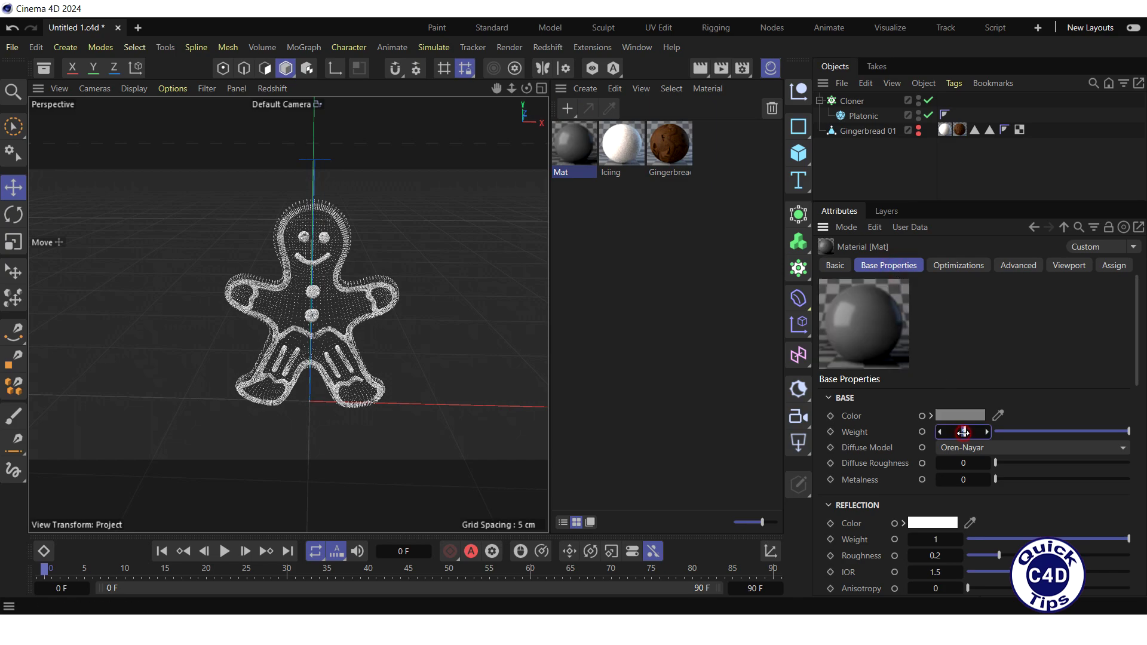
type("0")
double_click(935, 539)
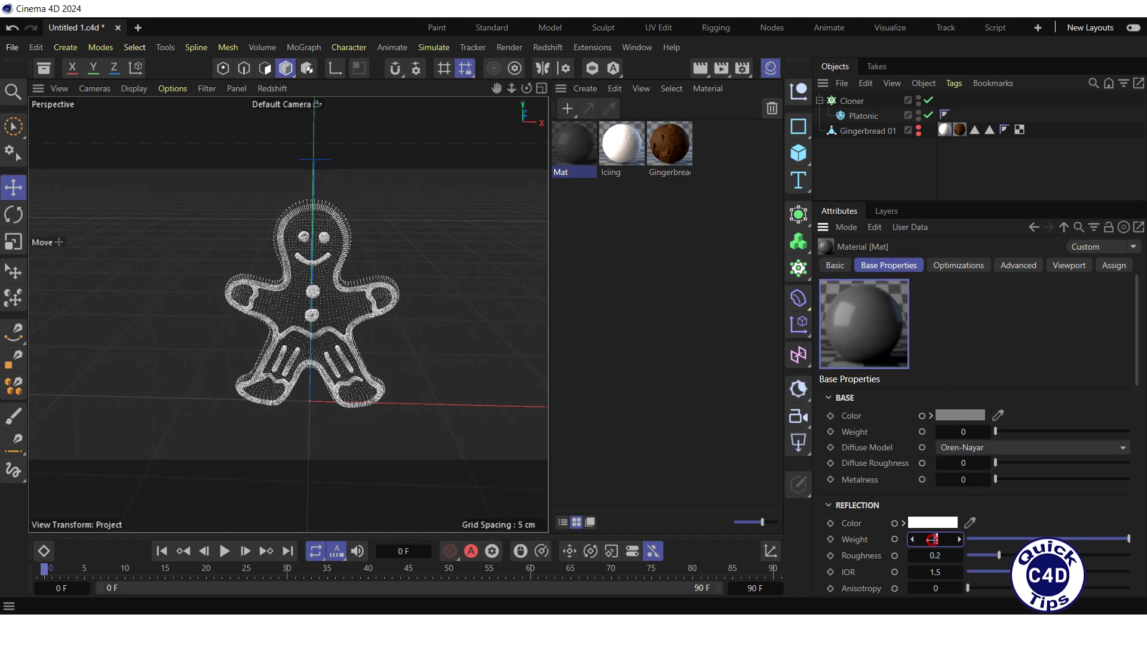
type("0")
key("Return")
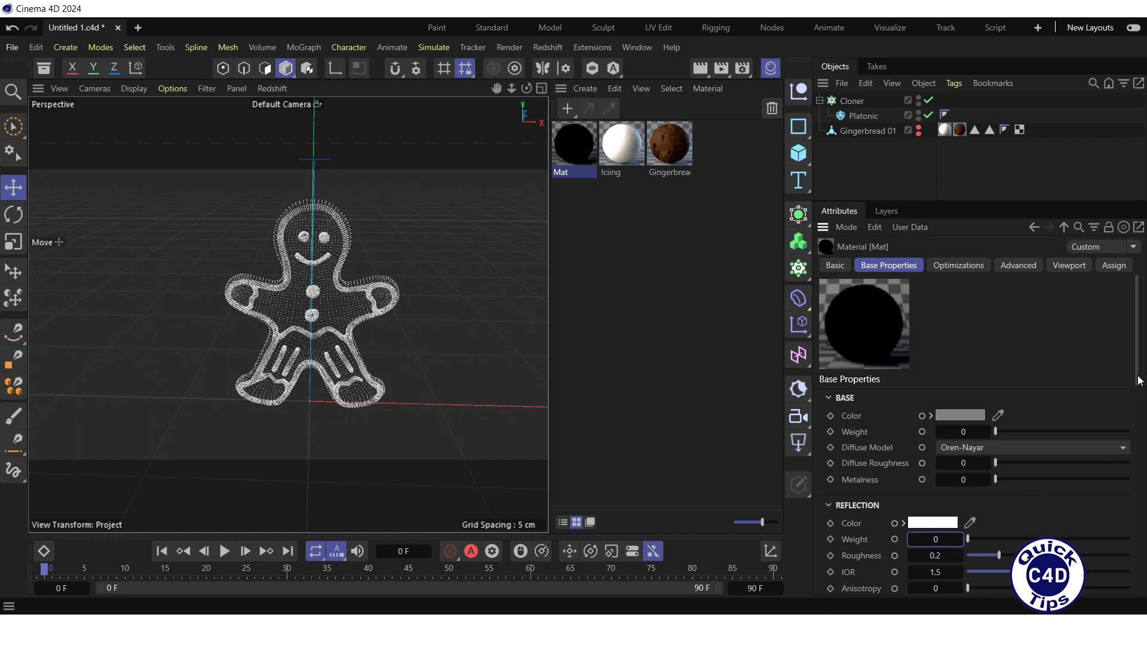
Give the new material a pure red emission color with an emission weight of 2.
left_click_drag(1137, 374, 1138, 592)
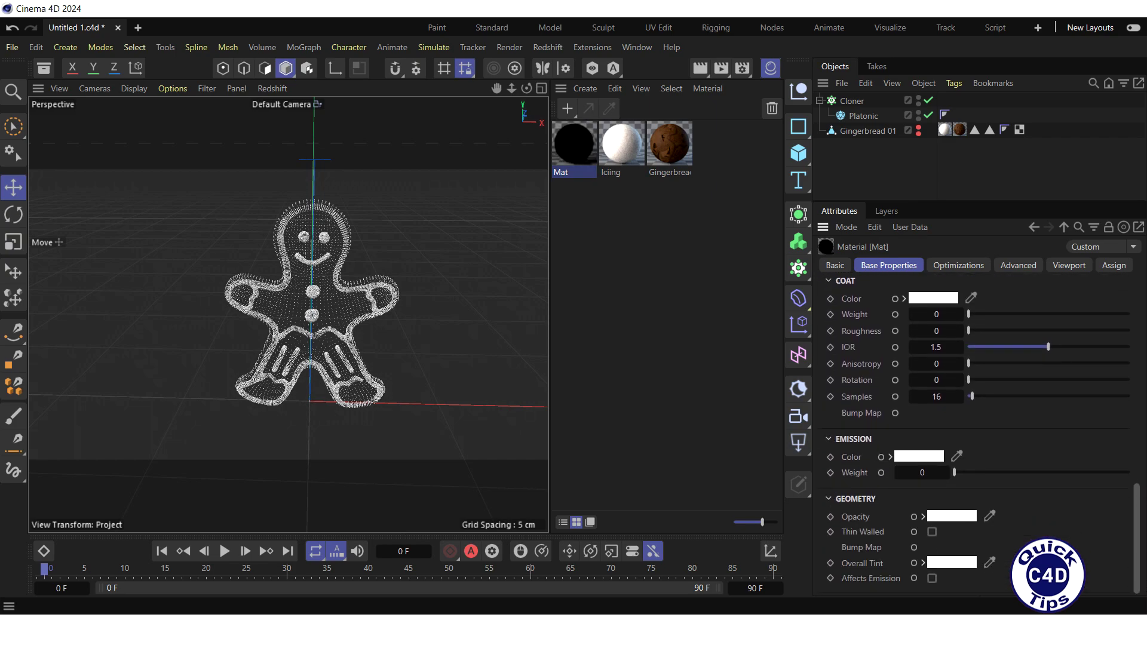
left_click(918, 458)
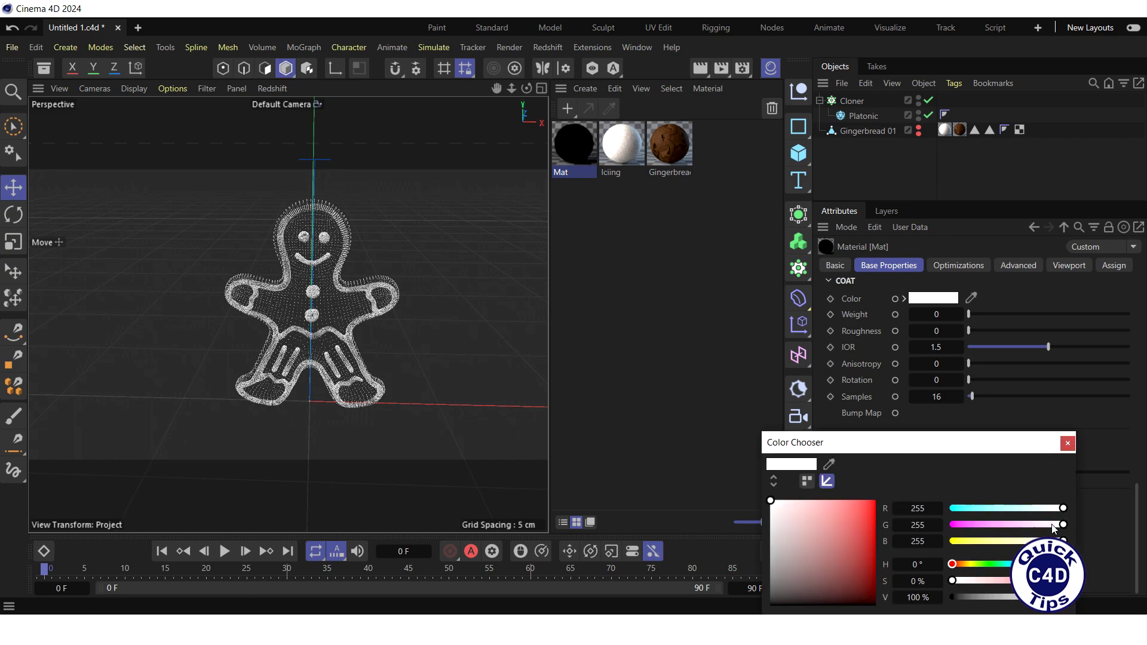
left_click_drag(1057, 525, 950, 525)
left_click_drag(1063, 541, 949, 541)
left_click(1067, 443)
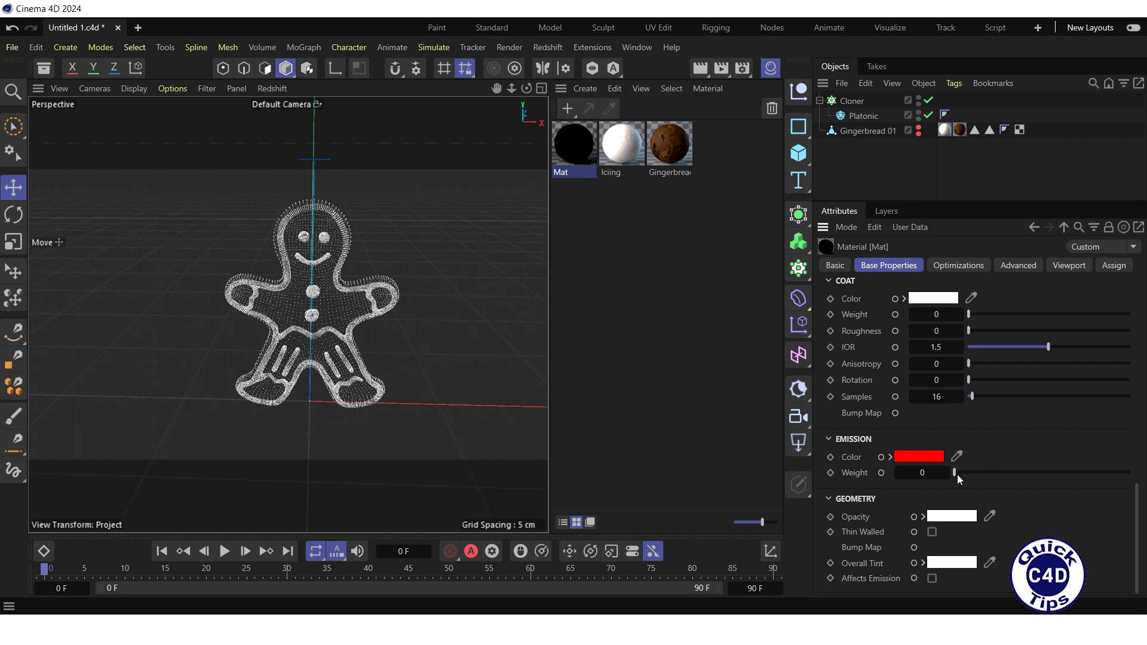
left_click_drag(954, 472, 1138, 475)
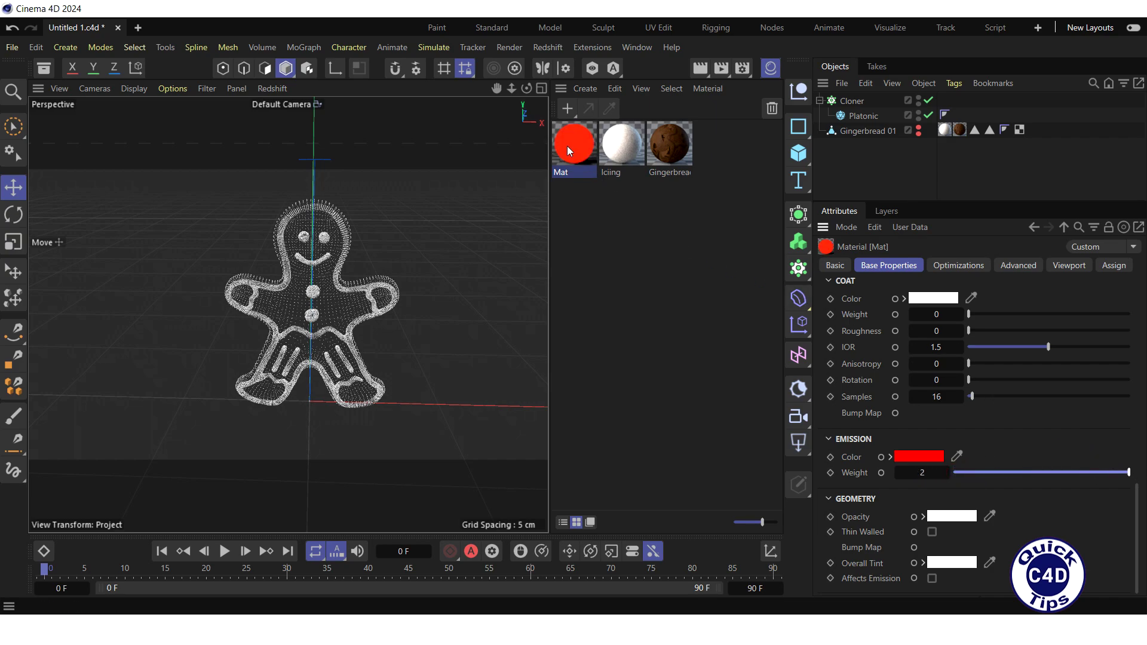
Apply the red emissive material to the Platonic object and hide the material manager.
left_click_drag(567, 145, 837, 116)
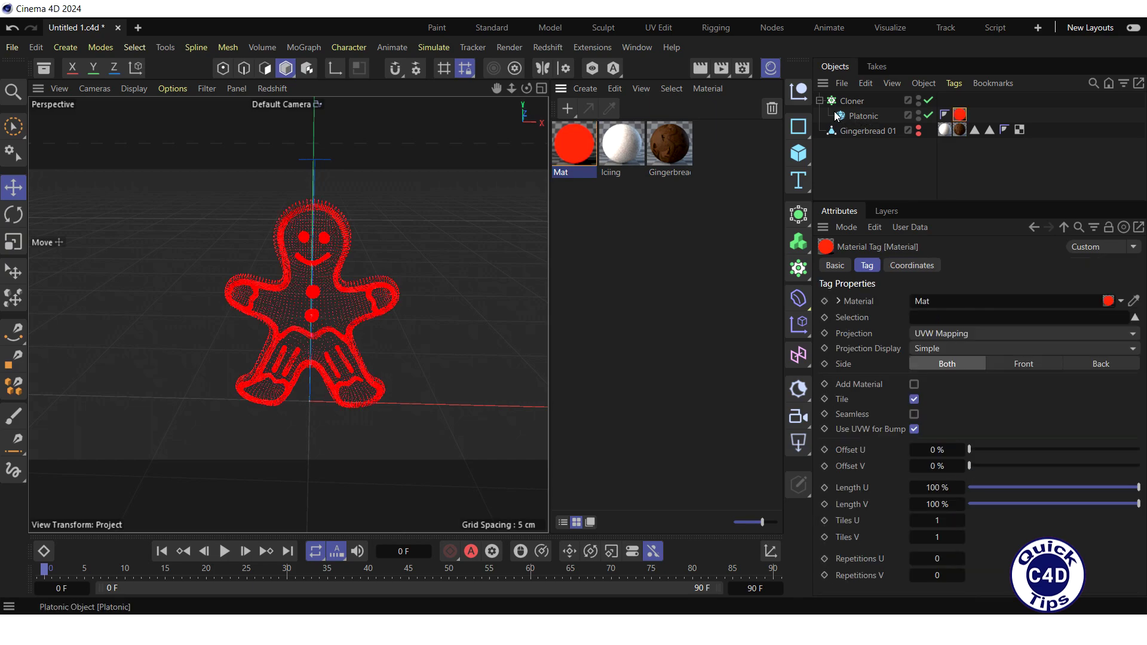
left_click(771, 68)
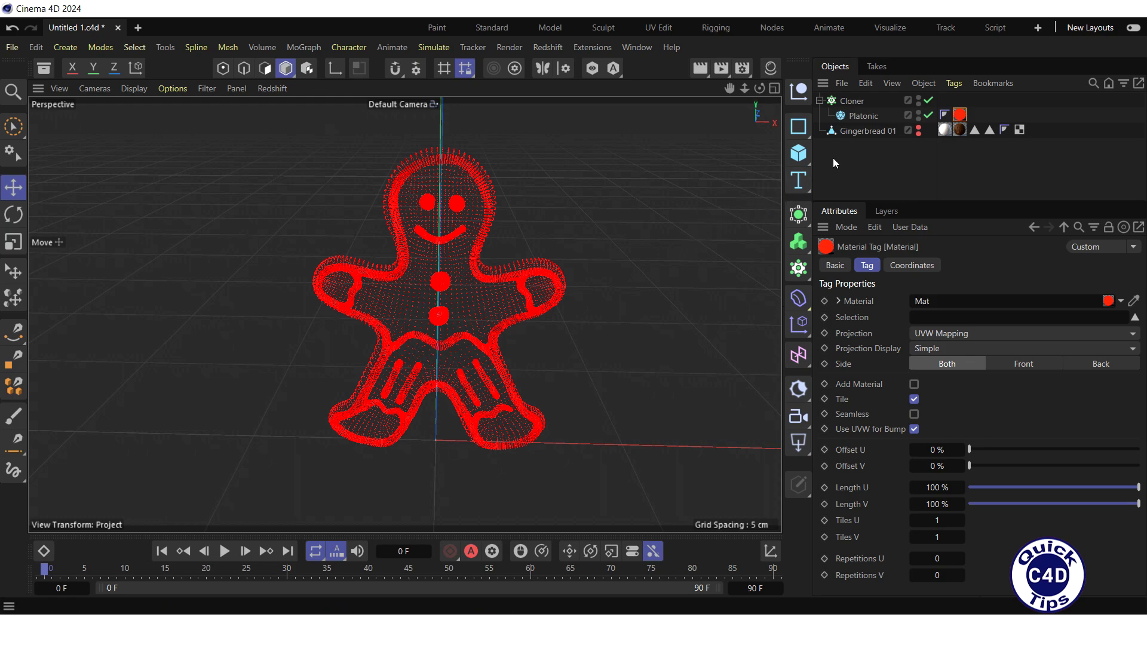
Keyframe the heading rotation of Gingerbread 01 from 0° at frame 0 to 360° at frame 90.
left_click(858, 131)
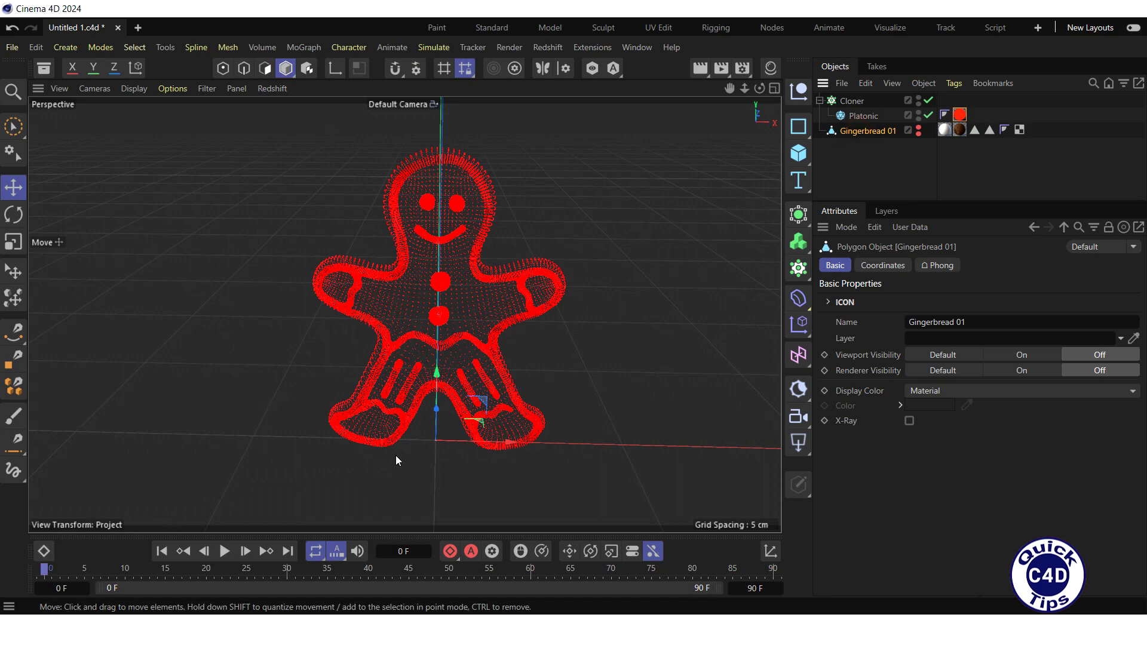
left_click(876, 266)
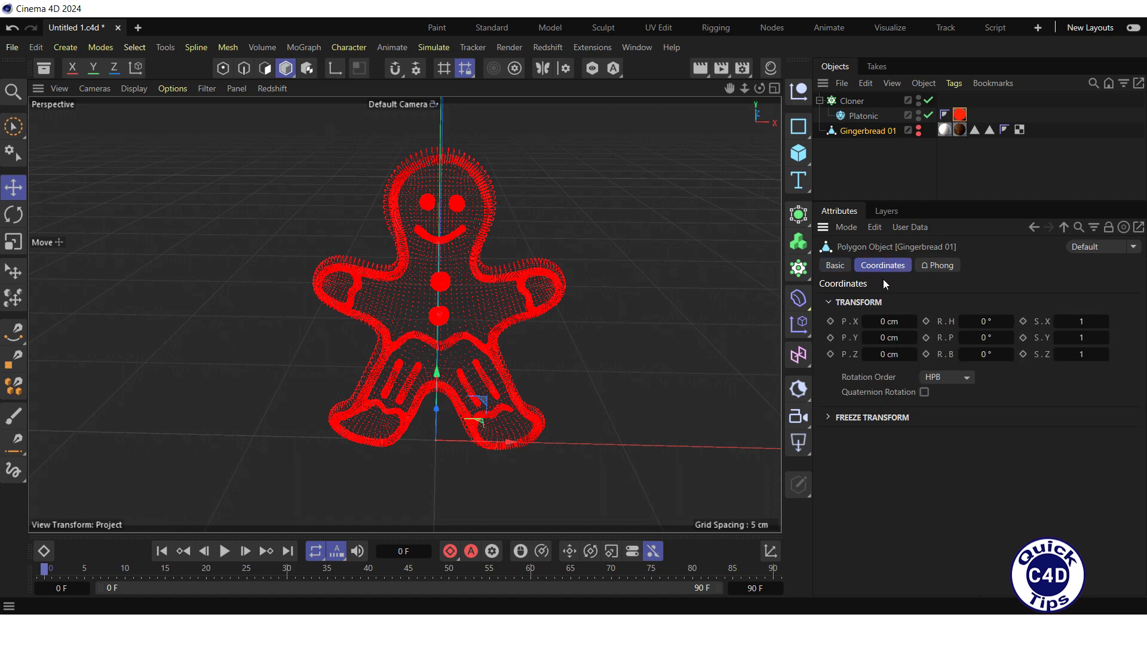
left_click(925, 321)
left_click_drag(46, 567, 789, 573)
left_click(925, 321)
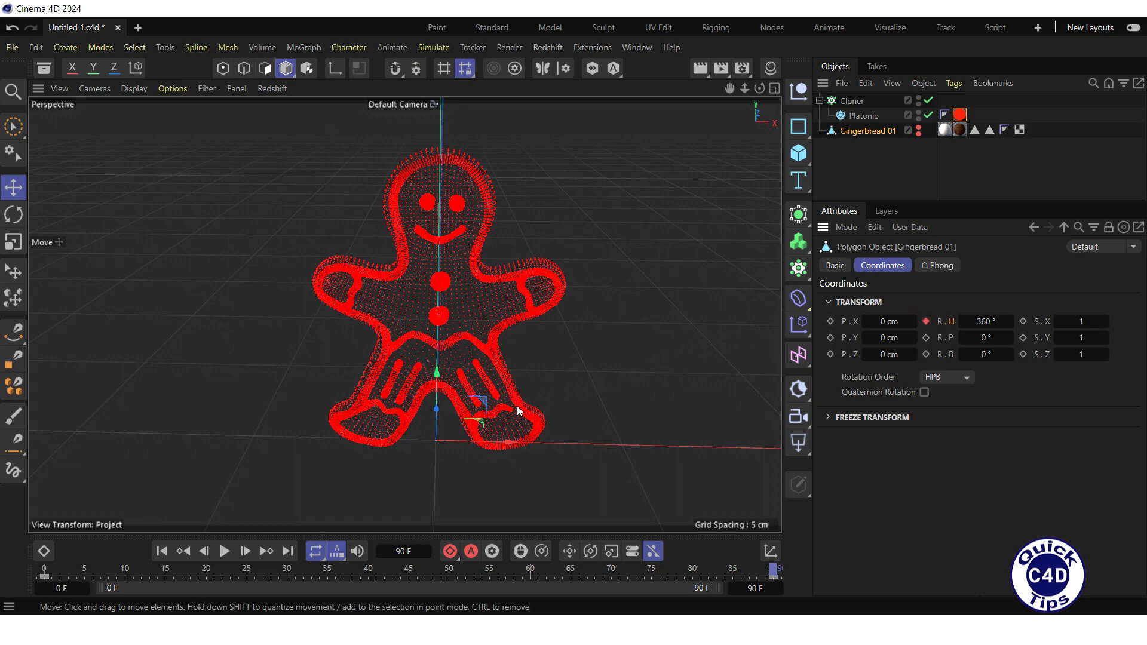
Play the rotation animation from the first frame, and stop playback after reviewing it.
left_click(159, 552)
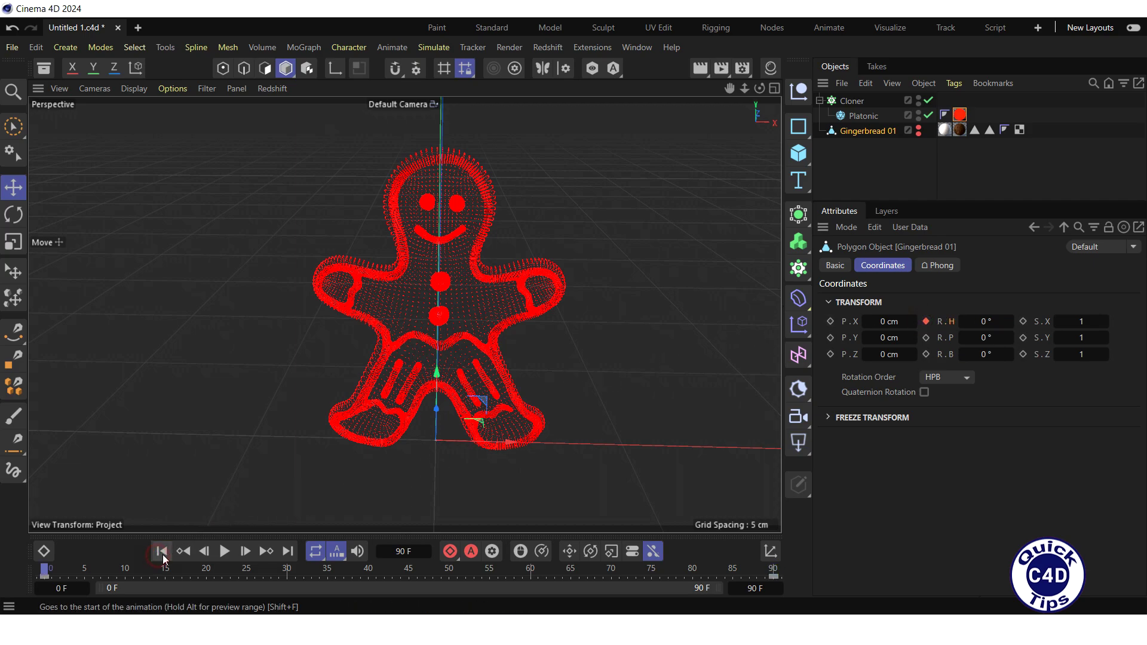
left_click(225, 552)
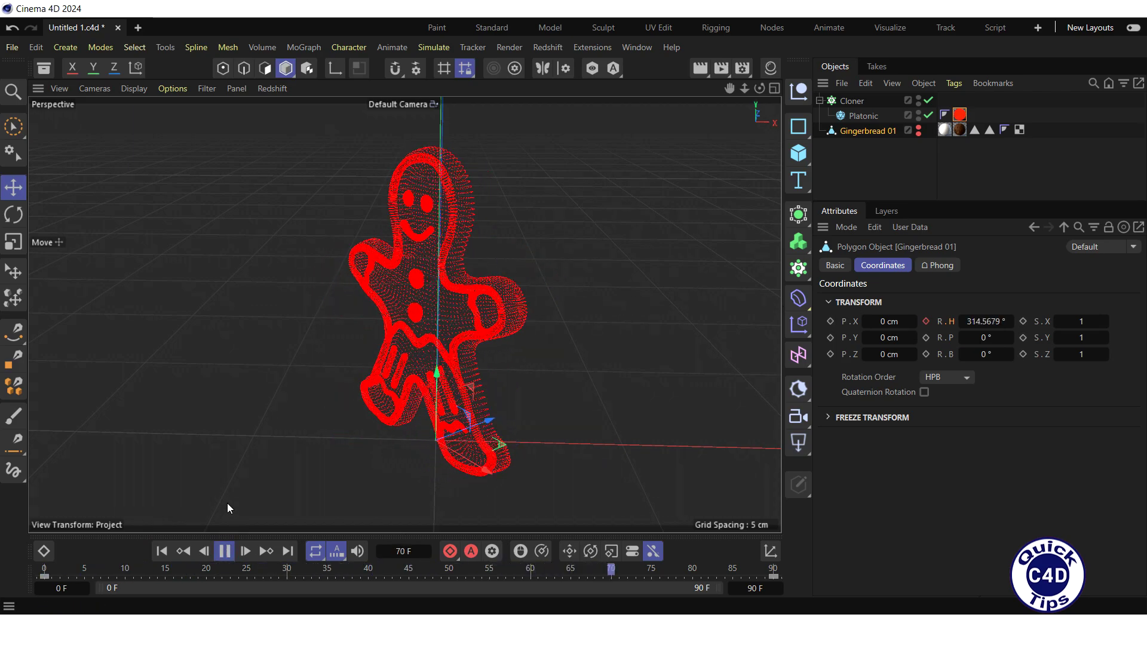
left_click(224, 551)
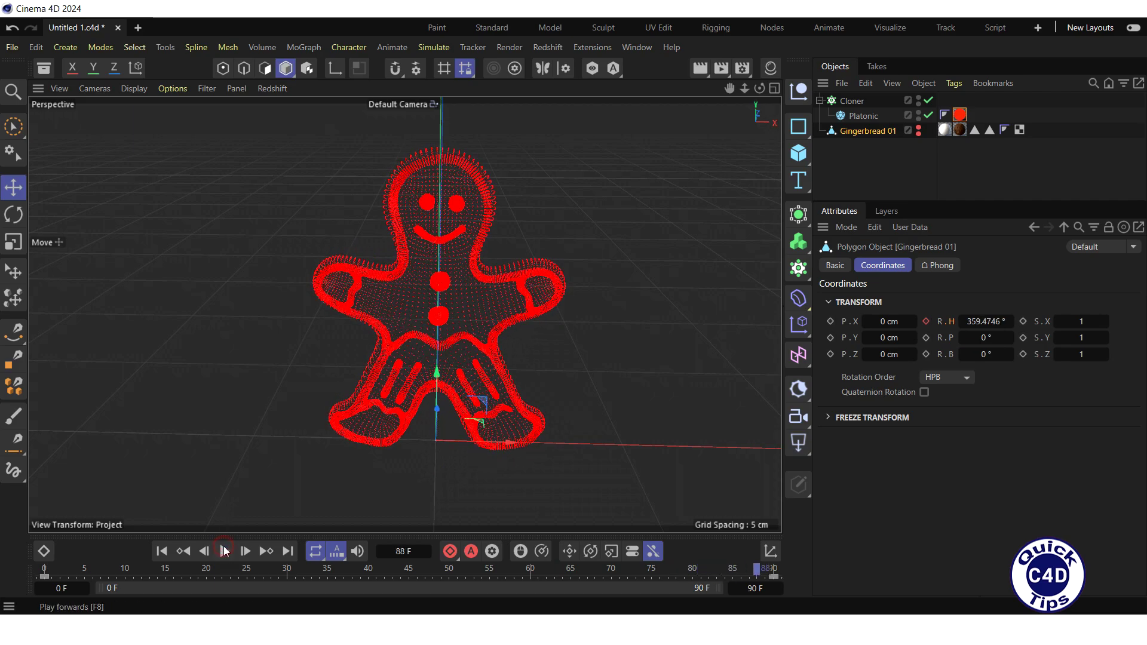
Return the animation to frame 0 and set the Cloner's distribution to Edge.
left_click(162, 550)
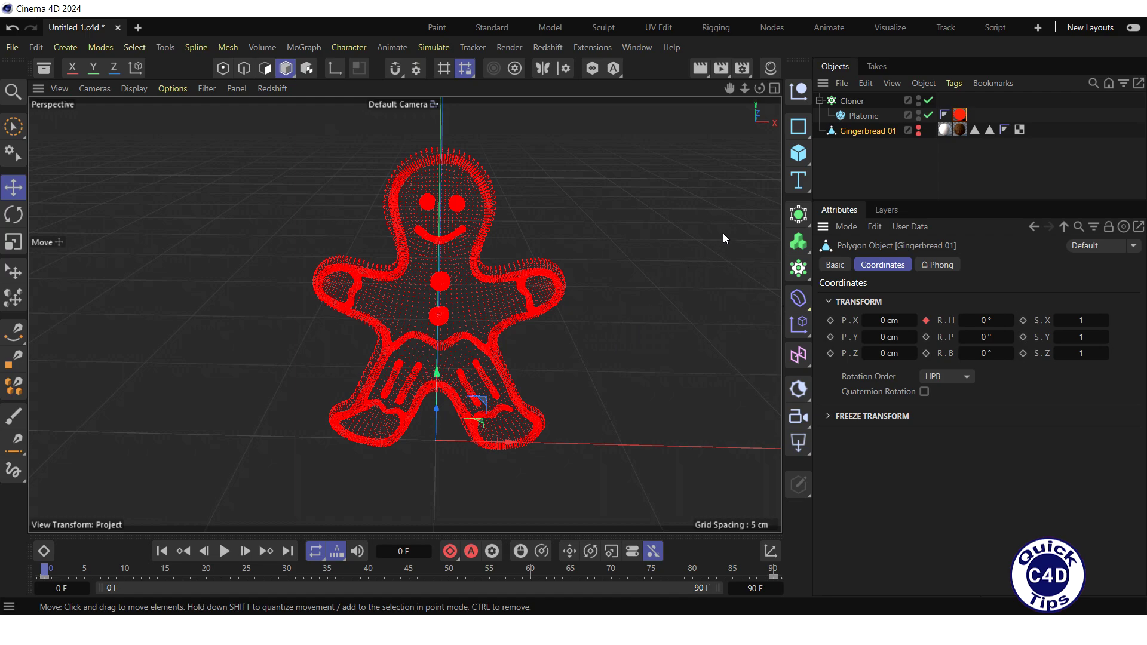
left_click(849, 102)
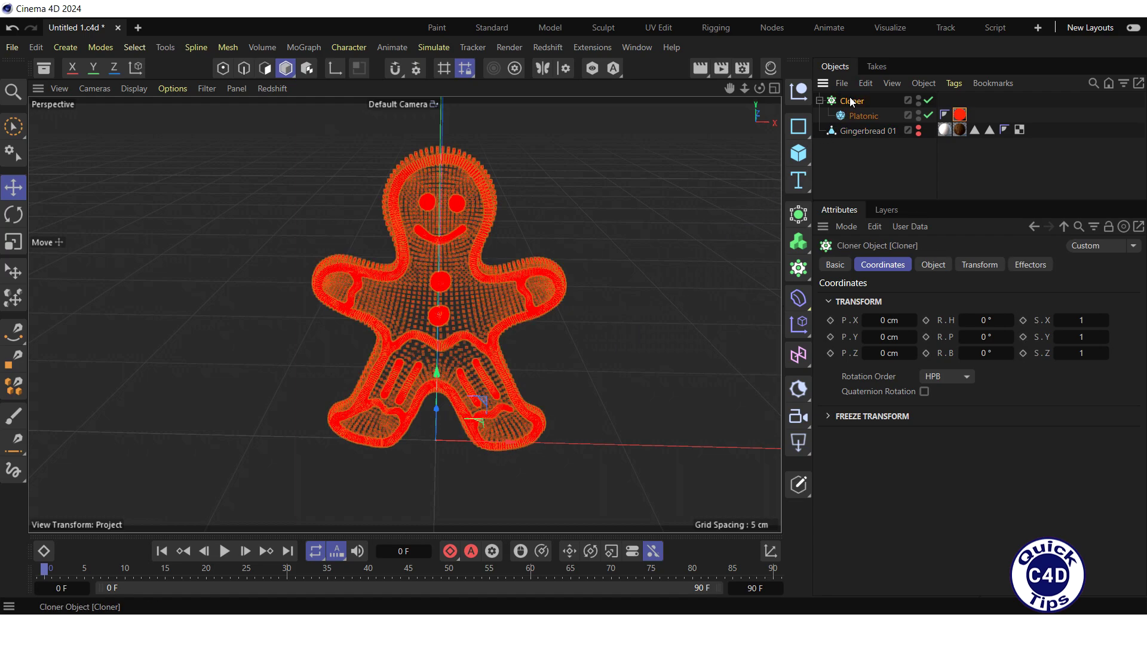
left_click(929, 265)
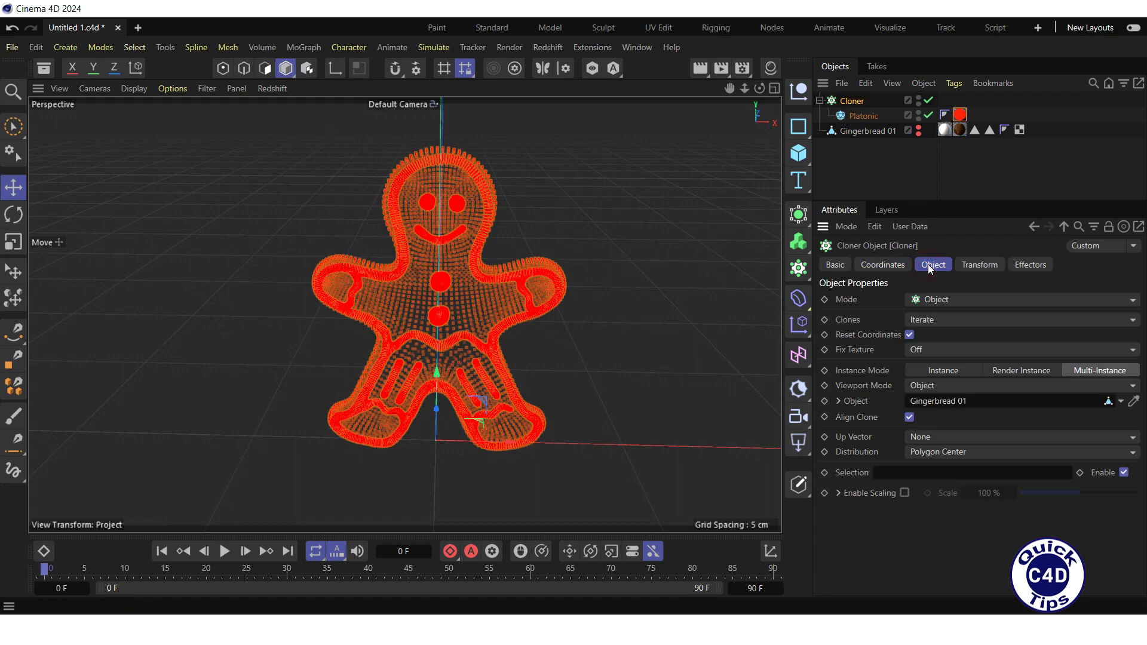
left_click(948, 453)
left_click(948, 486)
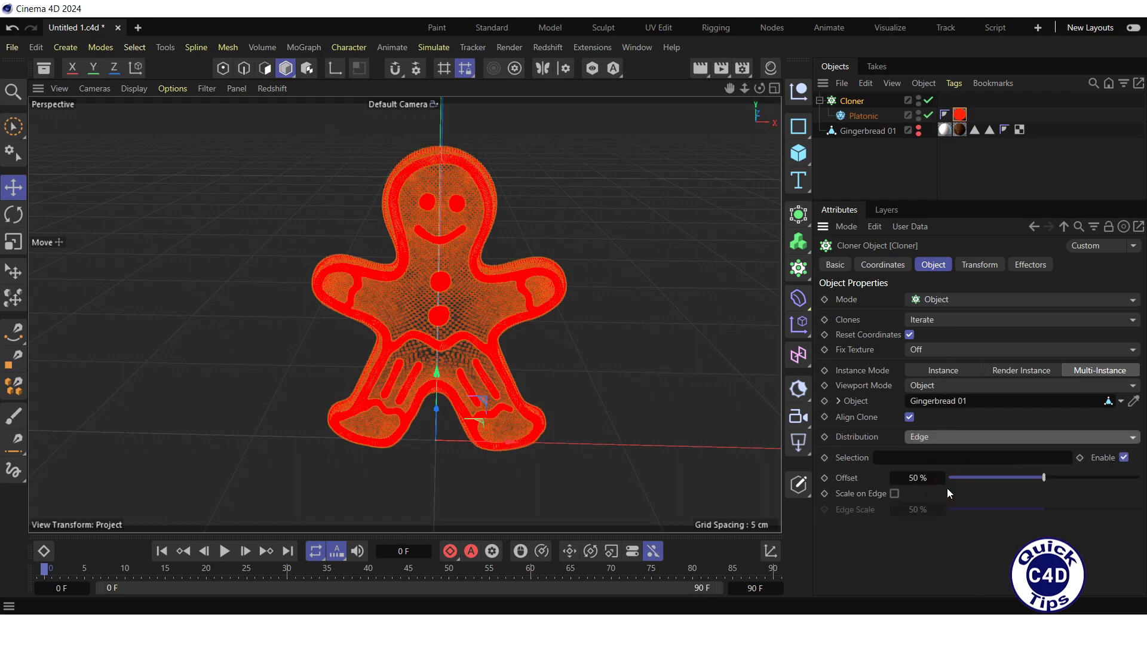
Enable Scale on Edge for the Cloner and set its Edge Scale to 100%.
left_click(894, 493)
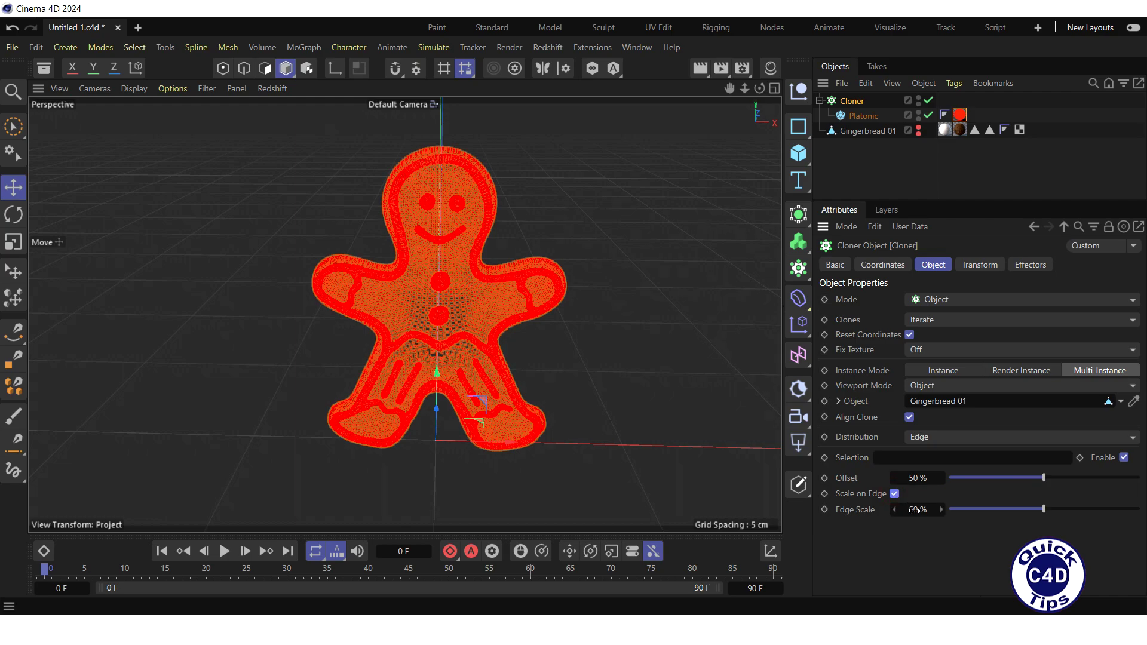
left_click(915, 509)
type("100")
key("Return")
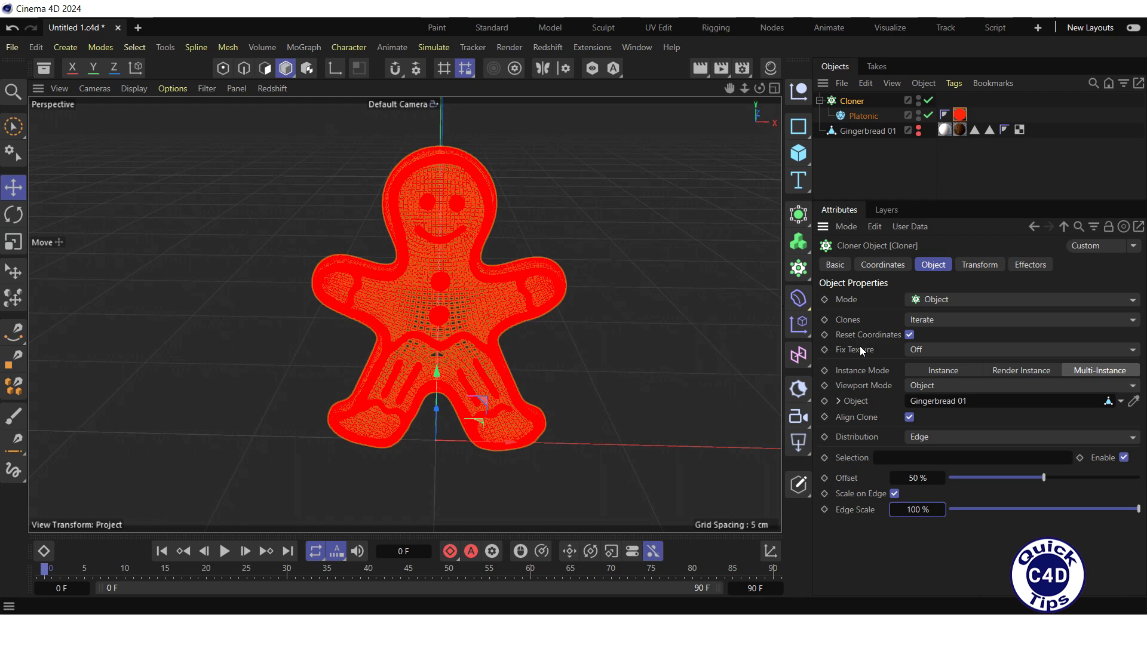
Set the Platonic object's radius to 0.005 cm and play the rotation animation.
left_click(859, 117)
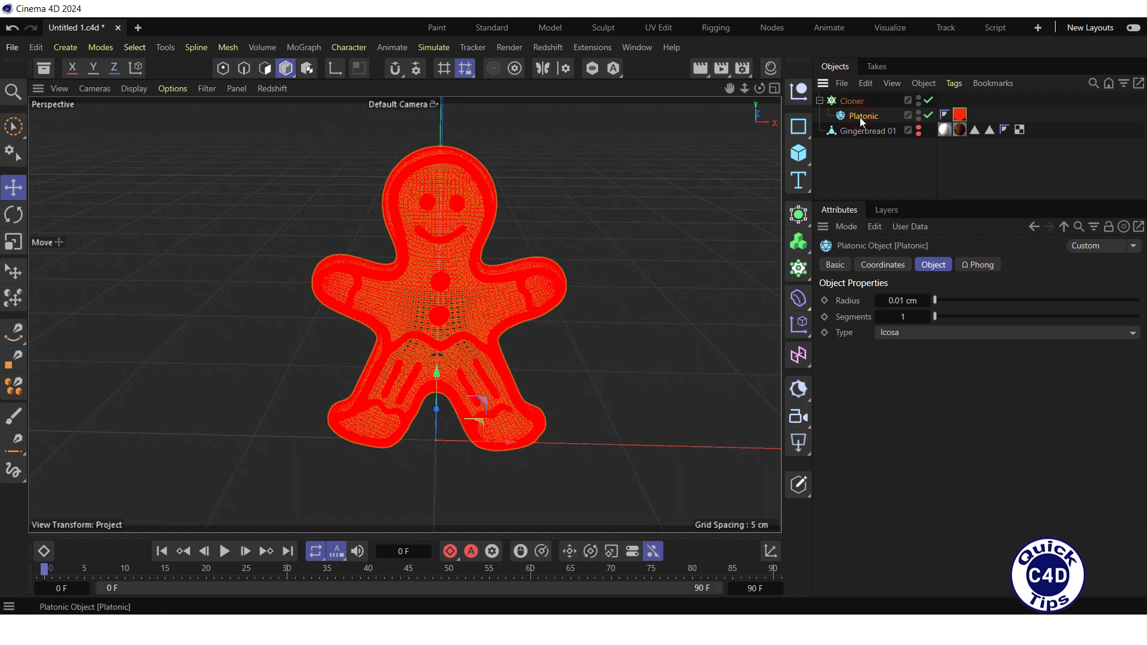
left_click(935, 266)
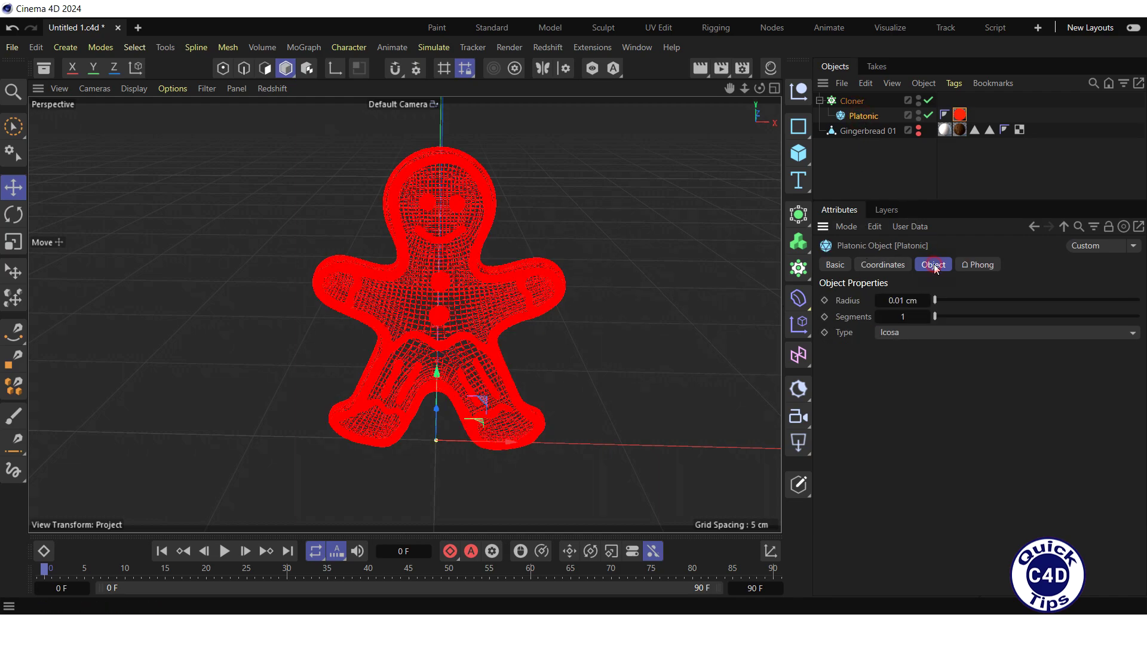
left_click(901, 301)
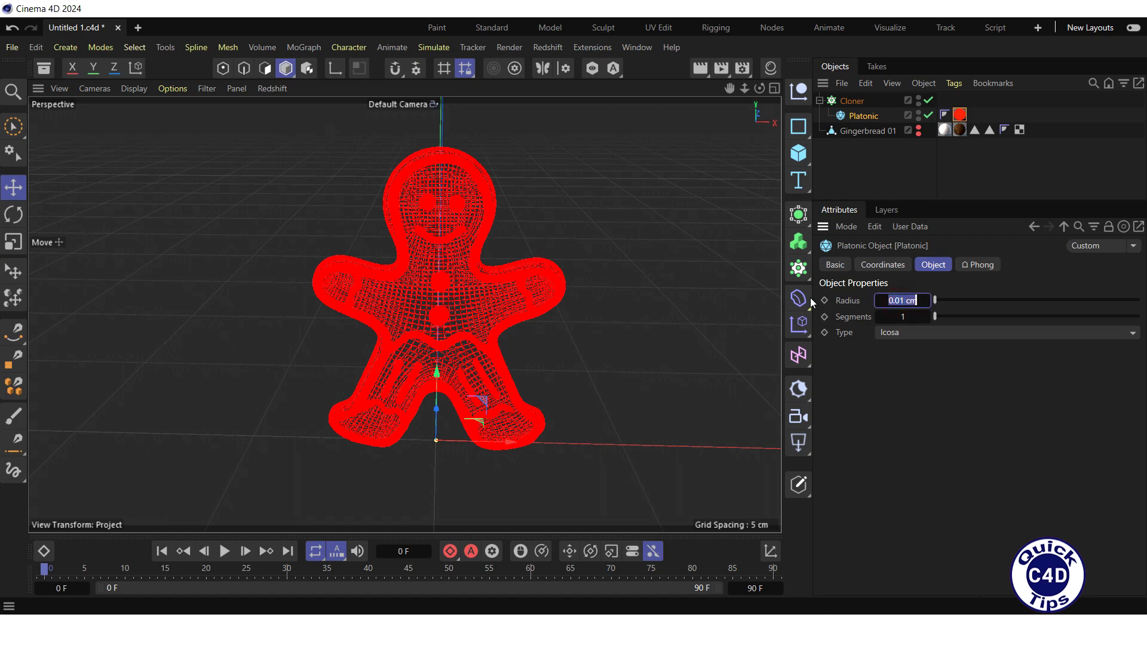
type("0.005")
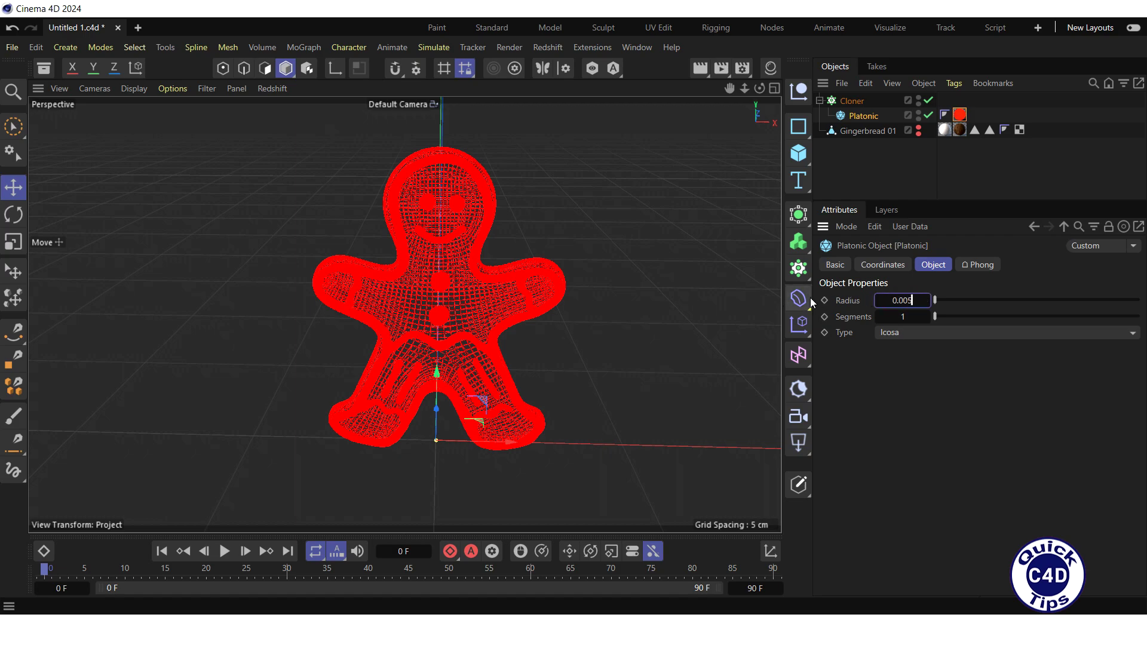
key("Return")
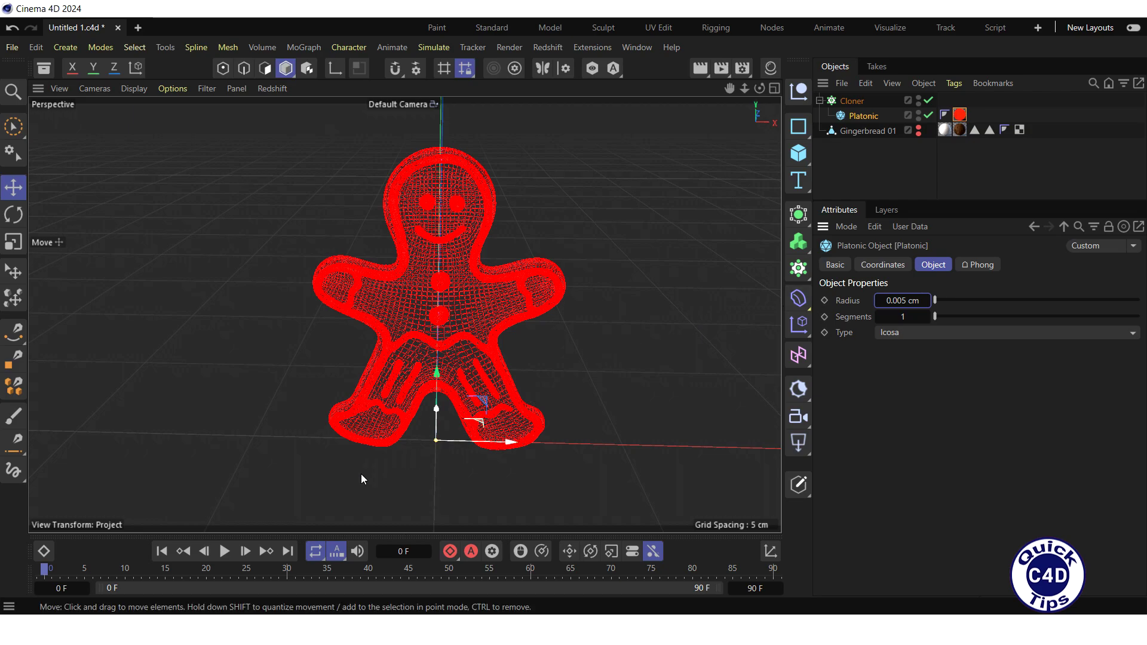
left_click(224, 551)
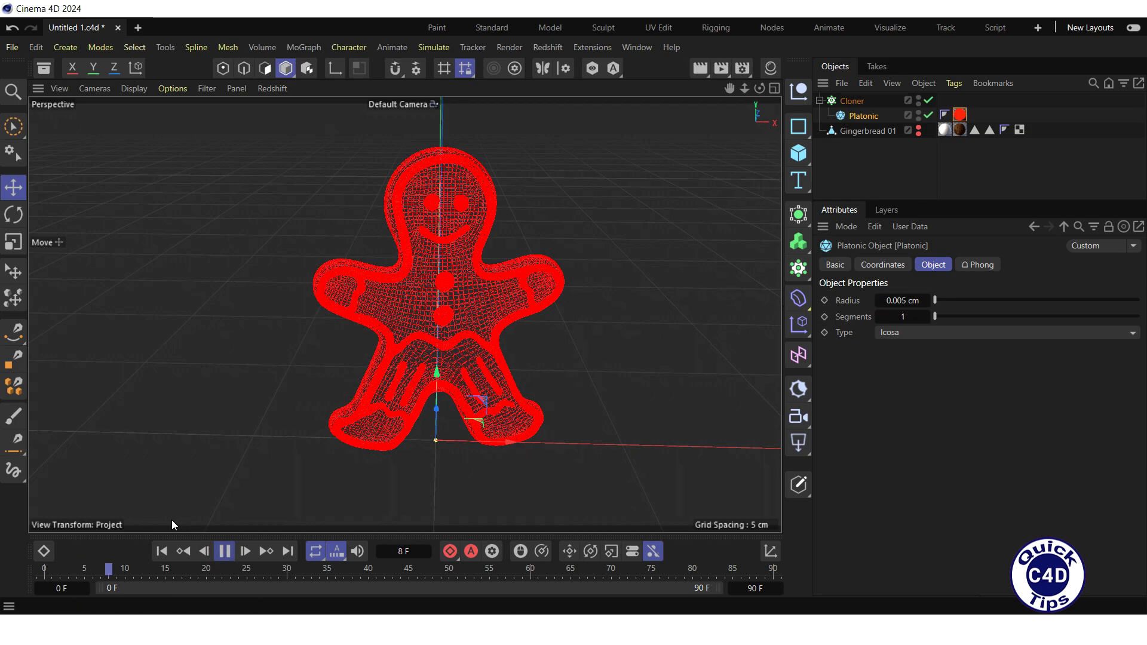